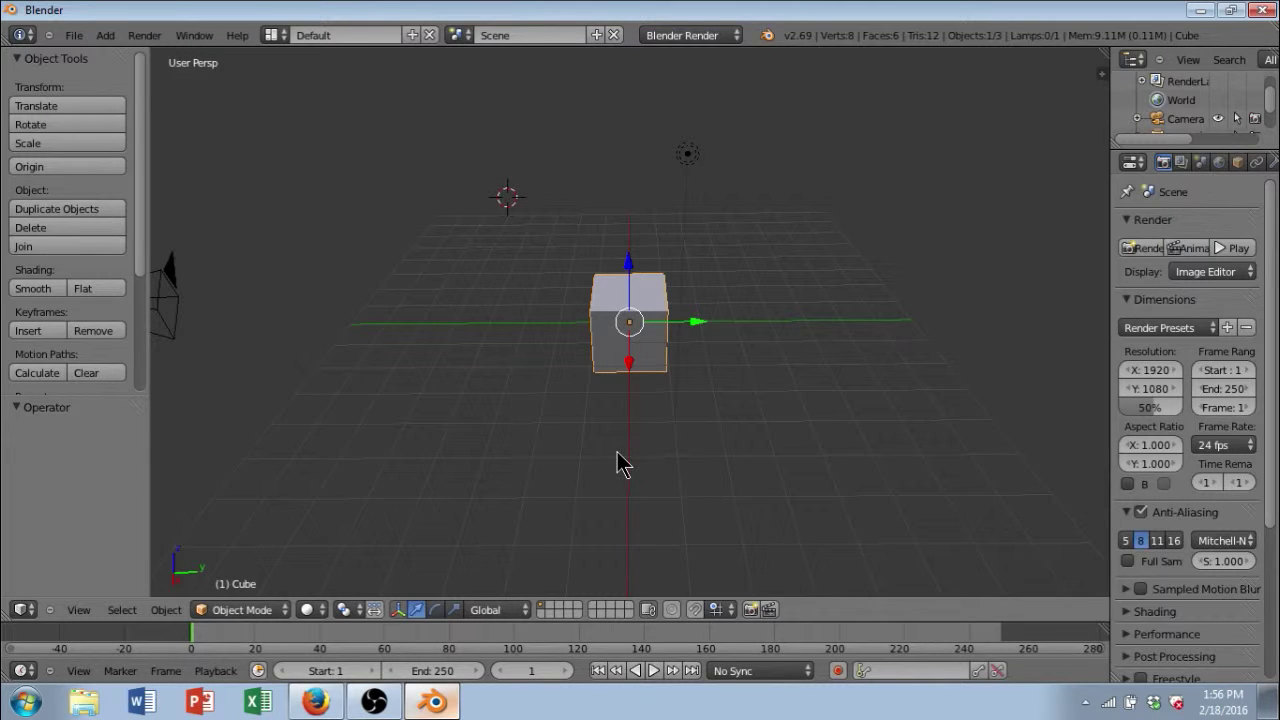
Step: Delete the default cube and add a mesh circle to the scene
key(x)
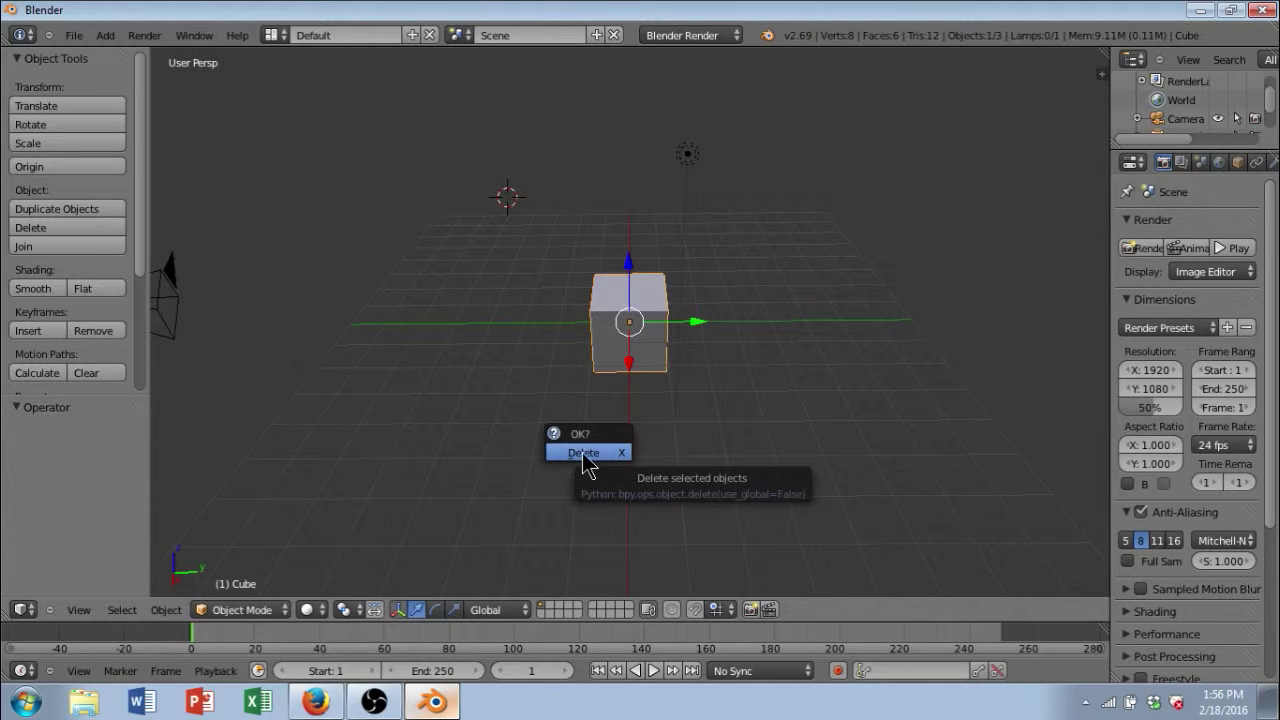
click(594, 460)
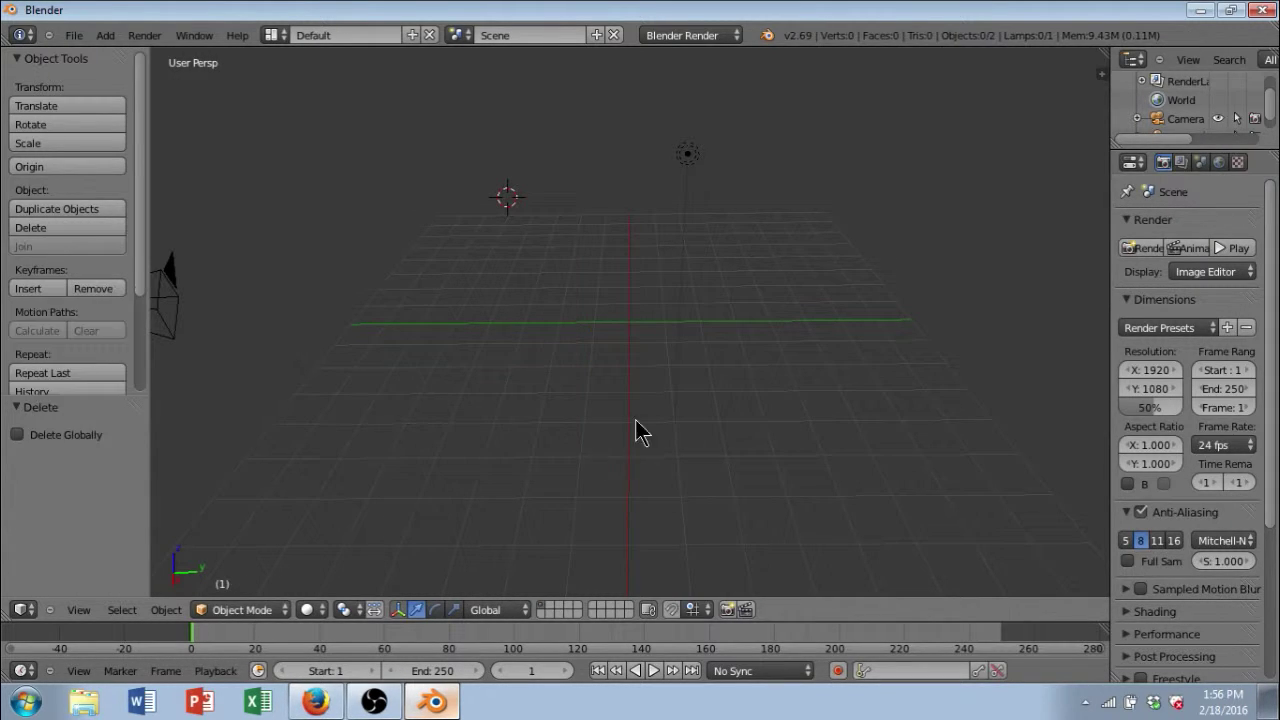
middle_drag(723, 391, 752, 443)
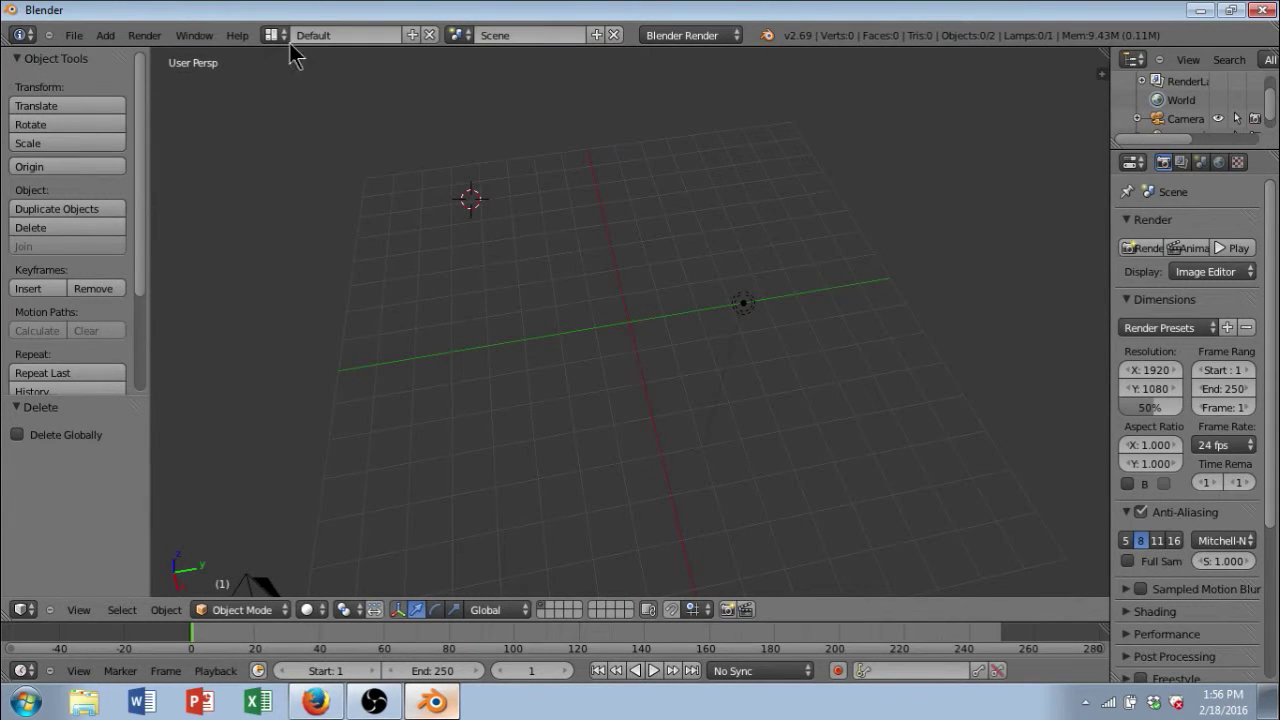
click(105, 35)
mouse_move(118, 58)
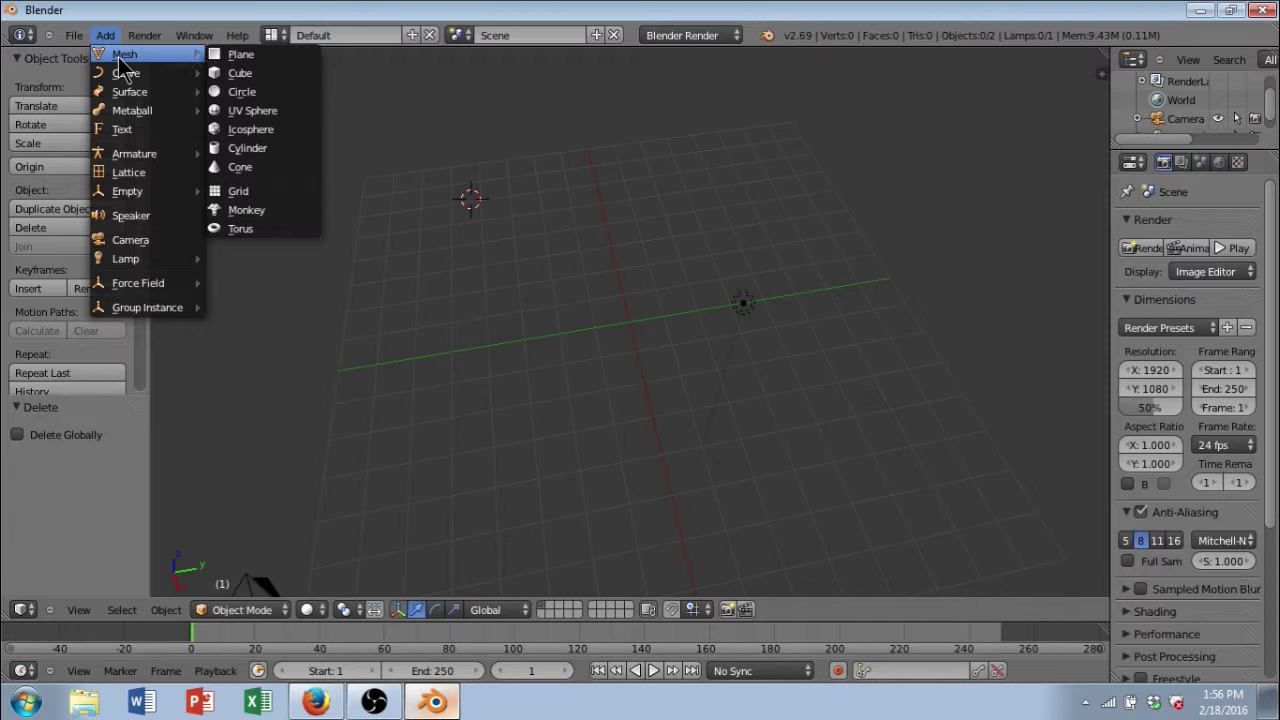
click(263, 92)
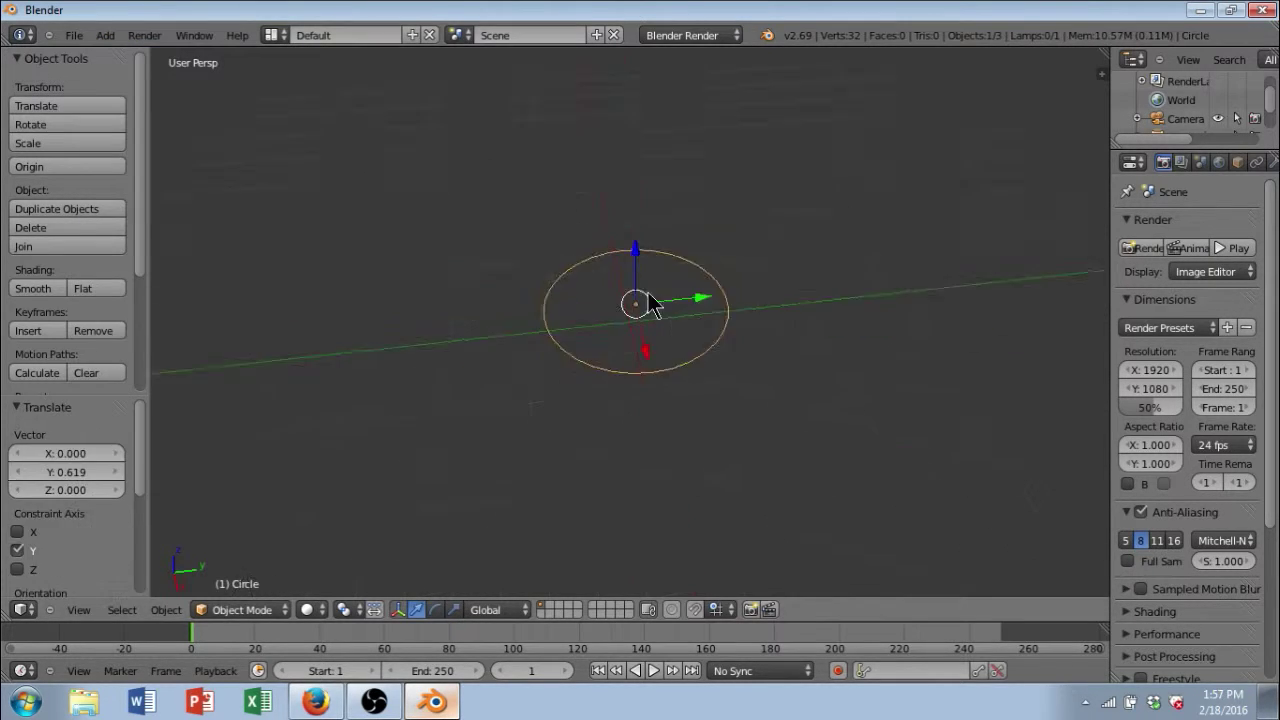
Step: Put the circle into Edit Mode and fill its outline with a face
middle_drag(648, 292, 620, 300)
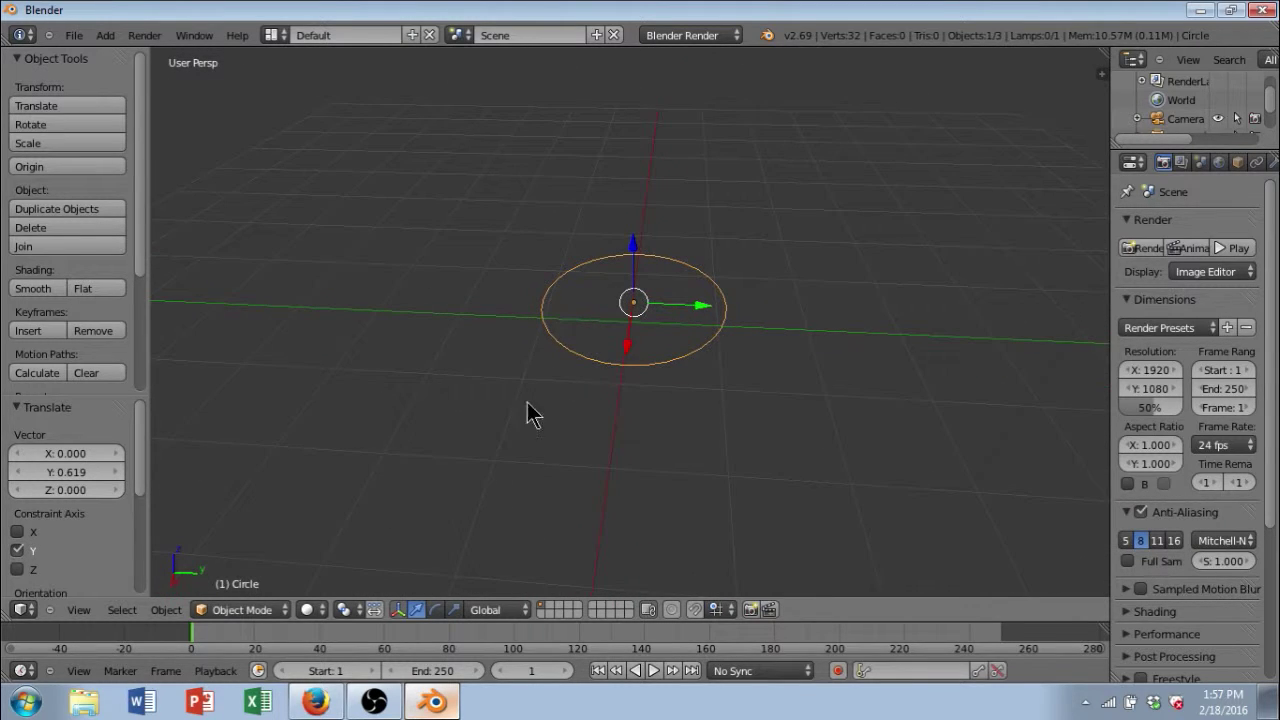
click(247, 609)
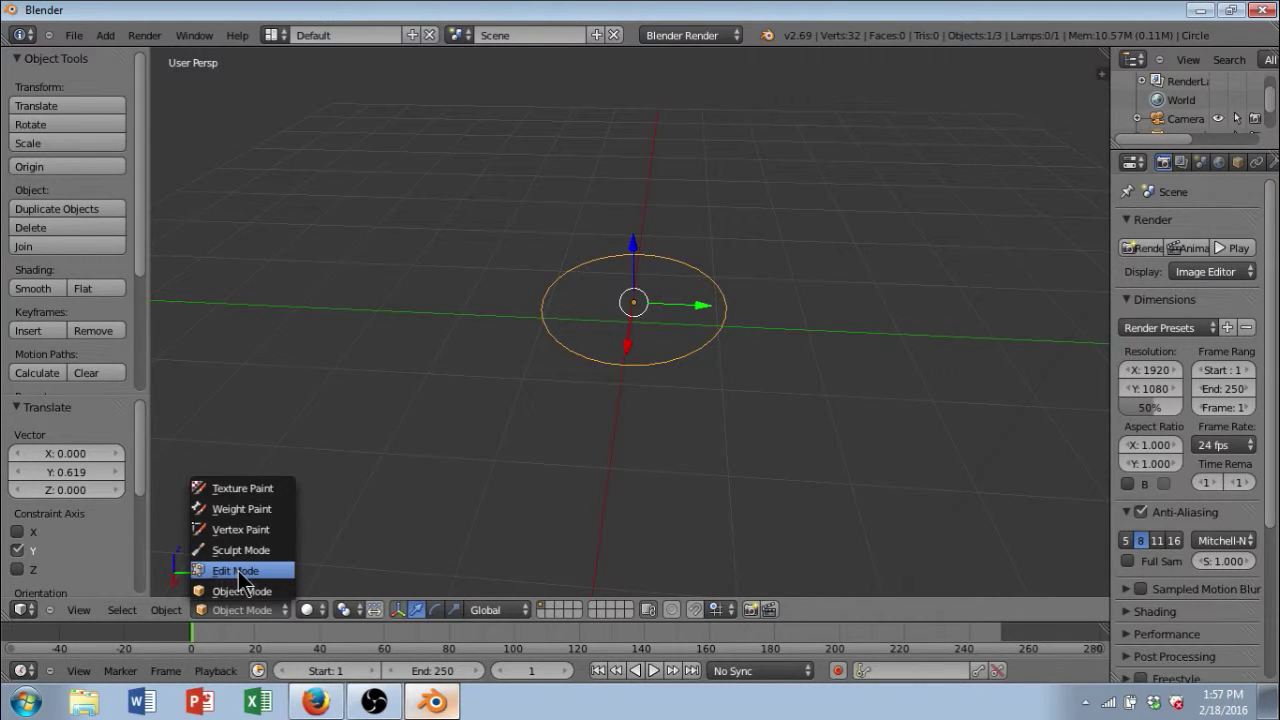
click(238, 571)
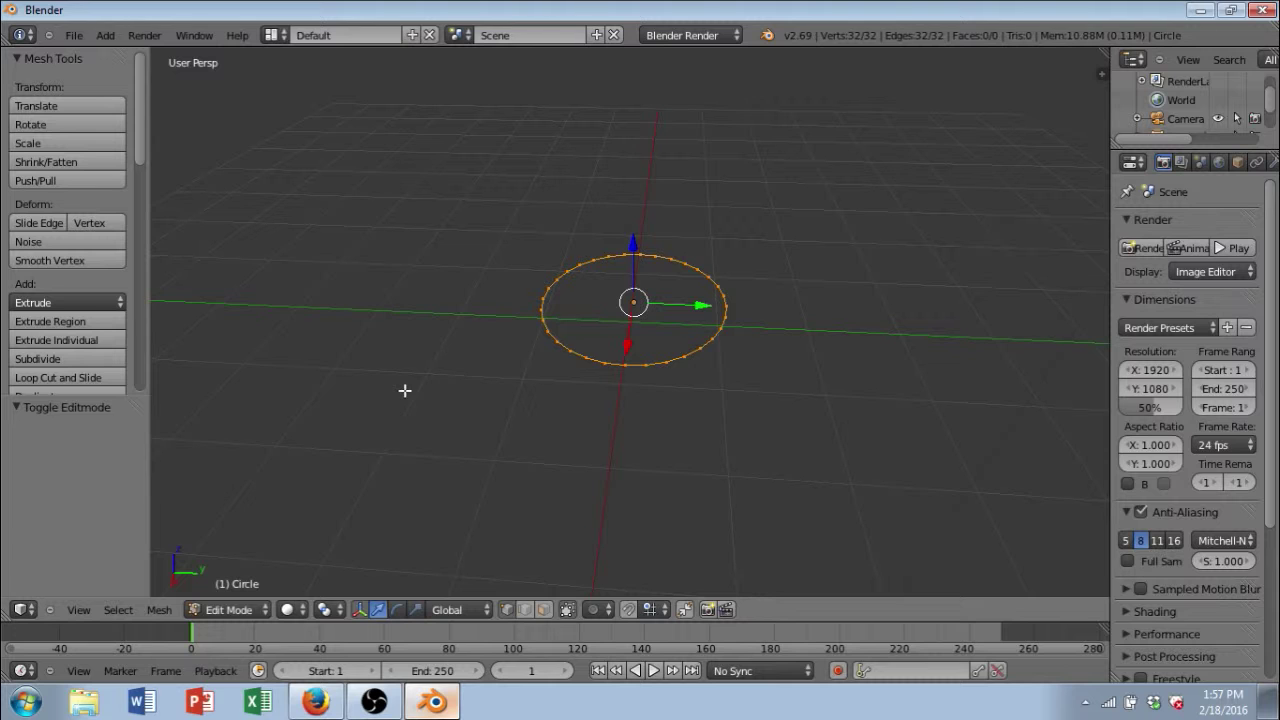
key(f)
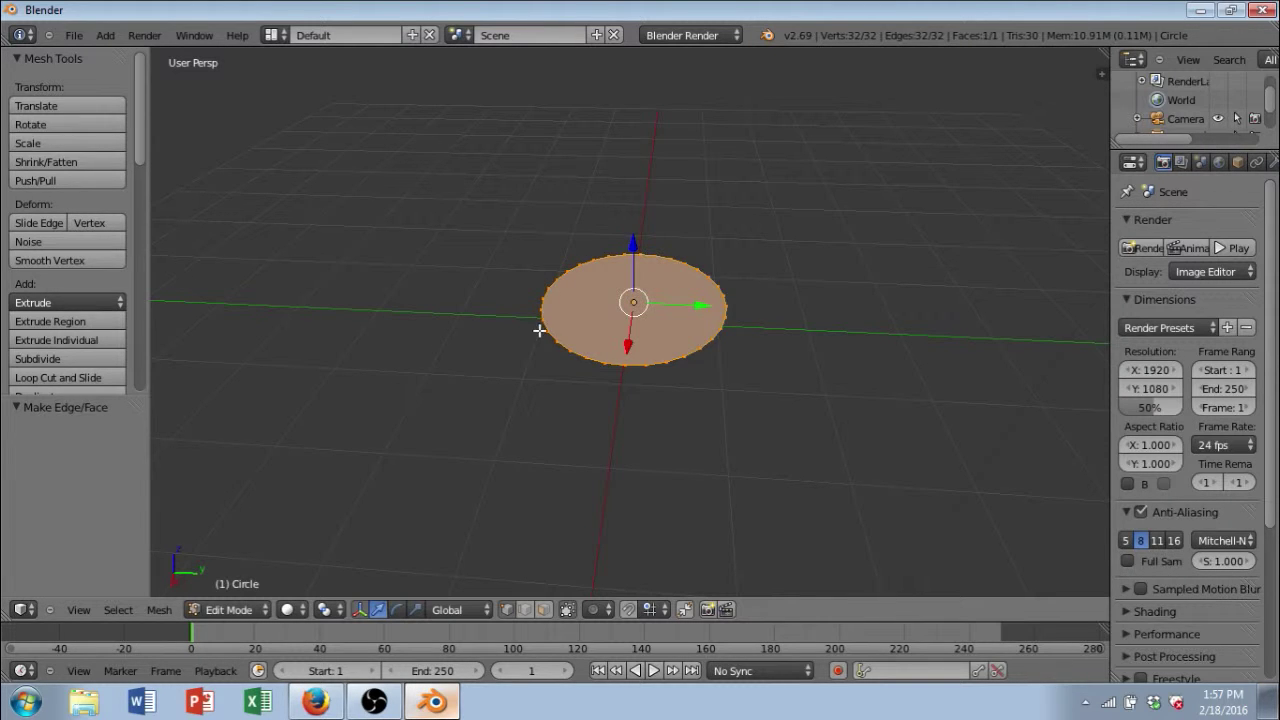
Step: Switch to the orthographic front view and extrude the filled disc straight up by about 0.35
middle_drag(543, 329, 724, 526)
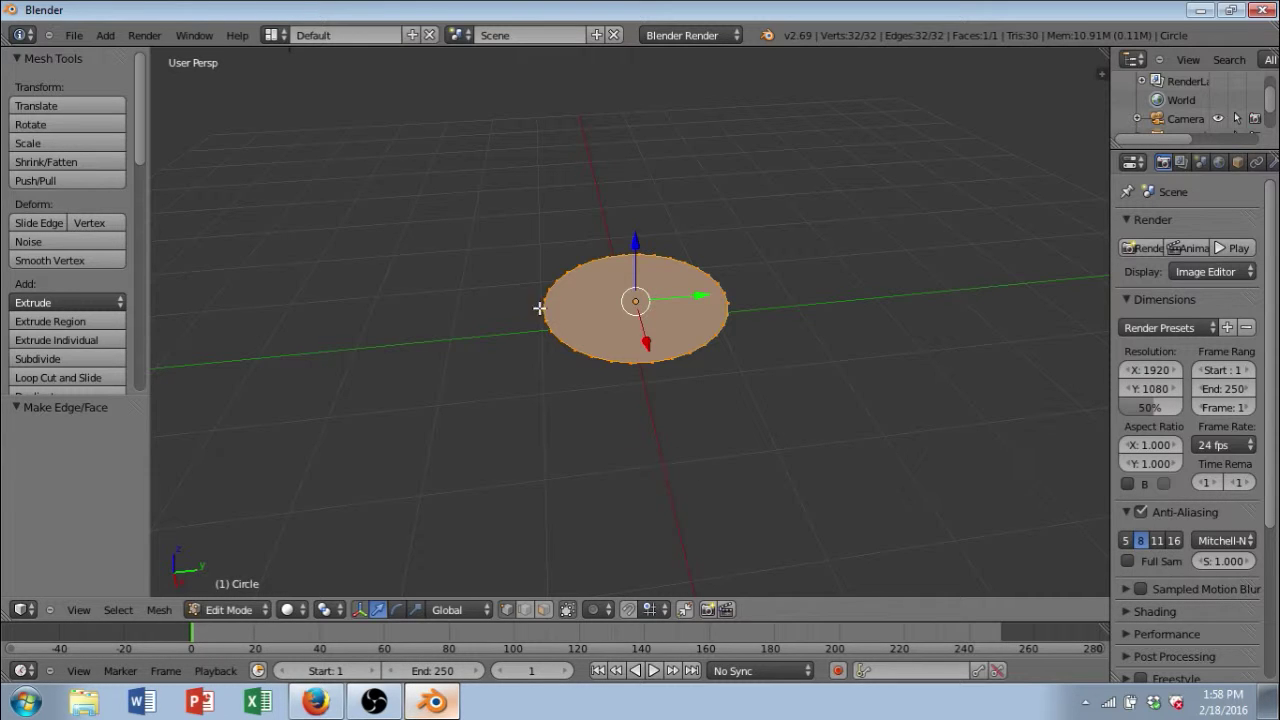
middle_drag(637, 400, 709, 345)
scroll(701, 332, up, 4)
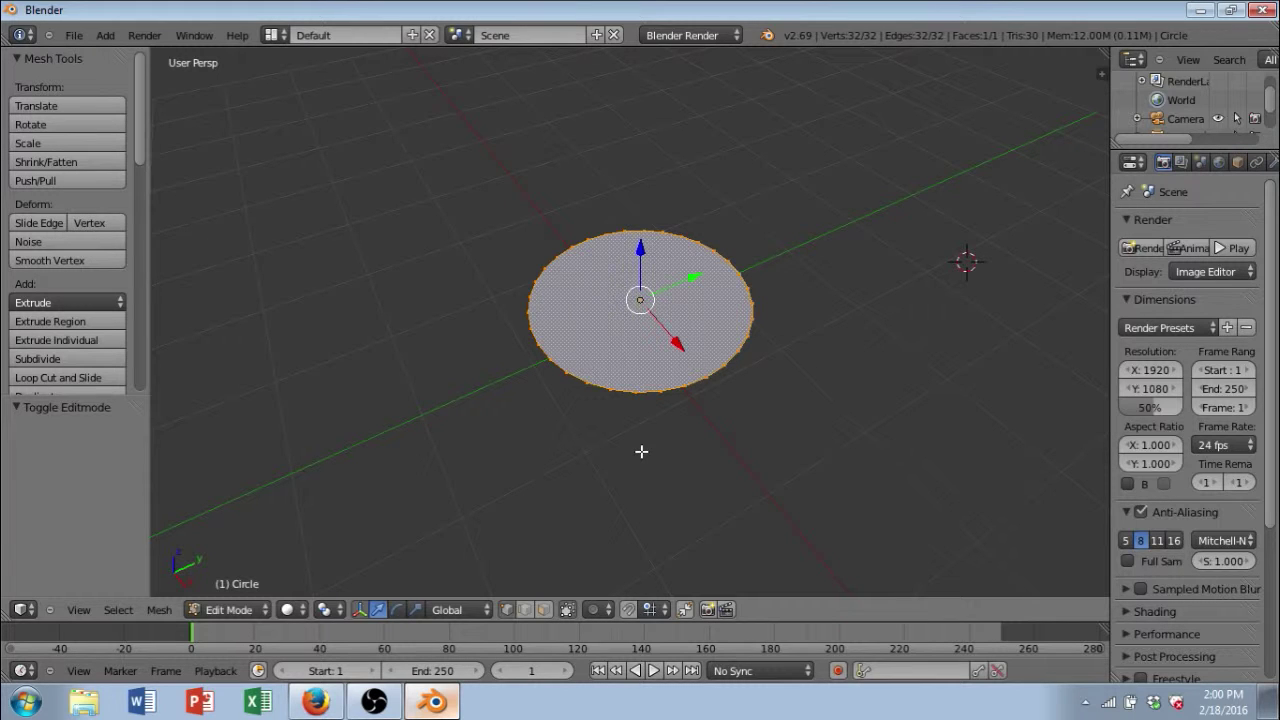
key(KP_5)
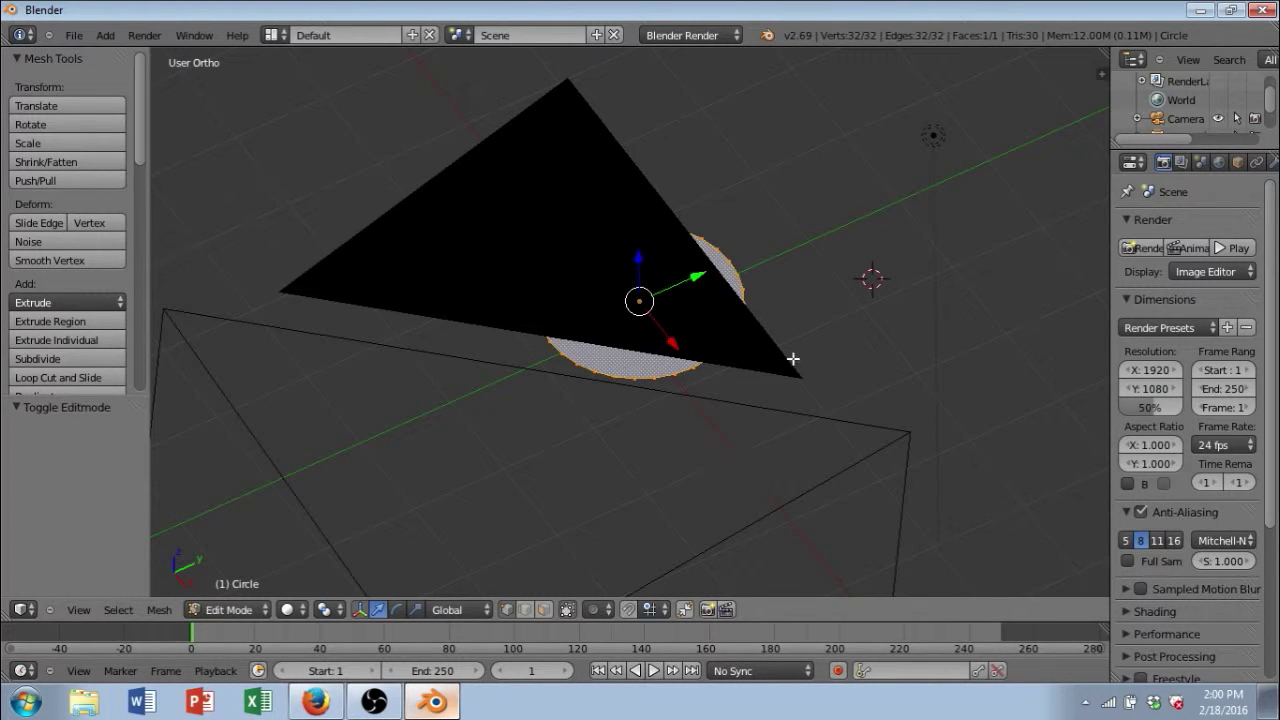
middle_drag(791, 360, 561, 255)
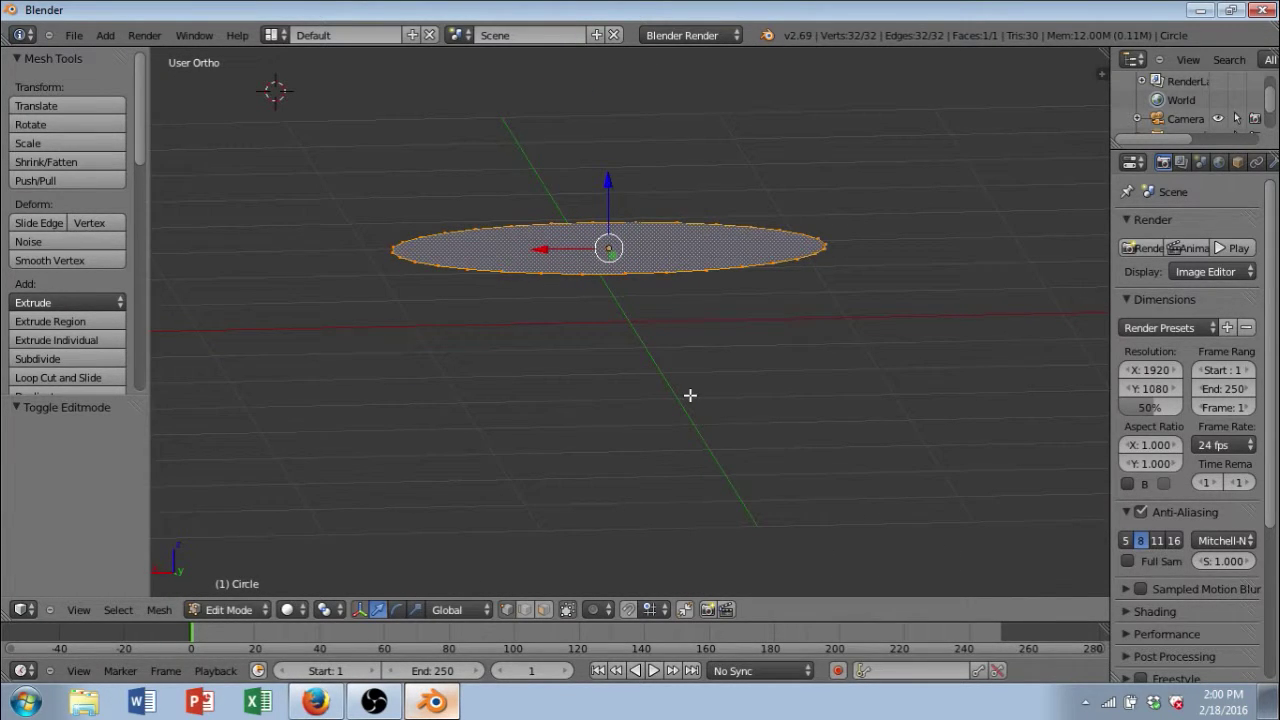
key(KP_1)
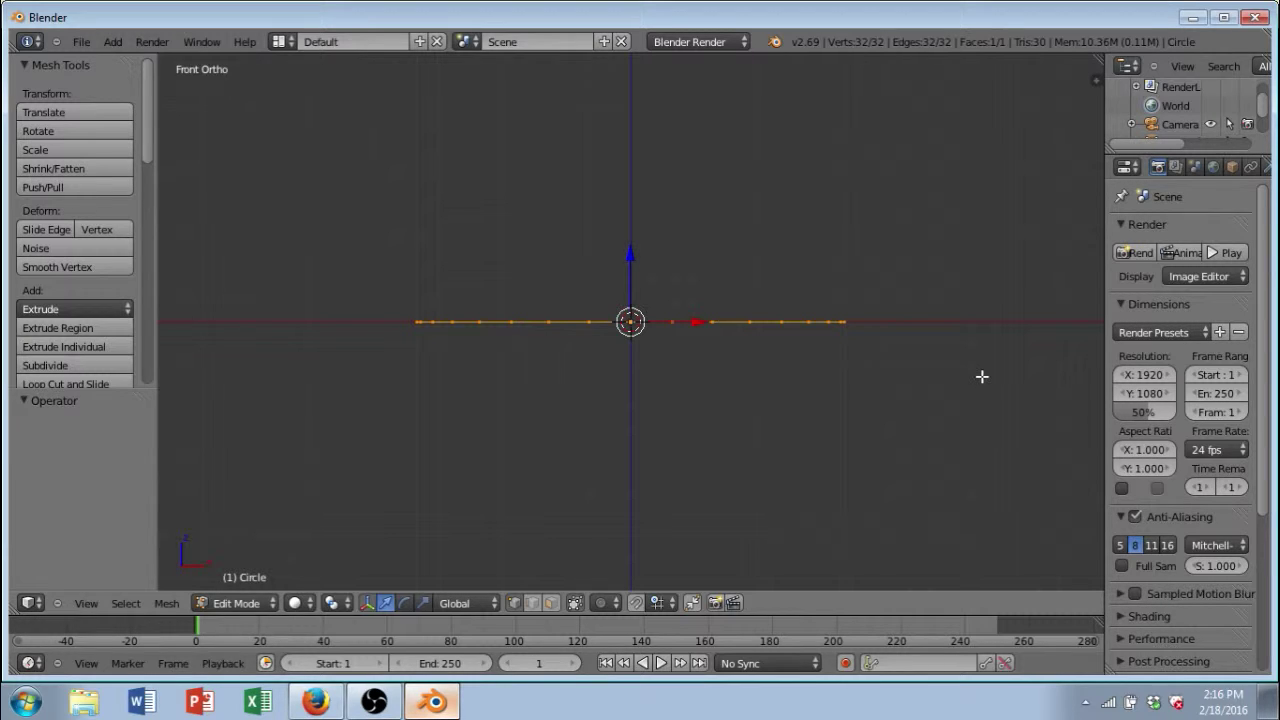
key(e)
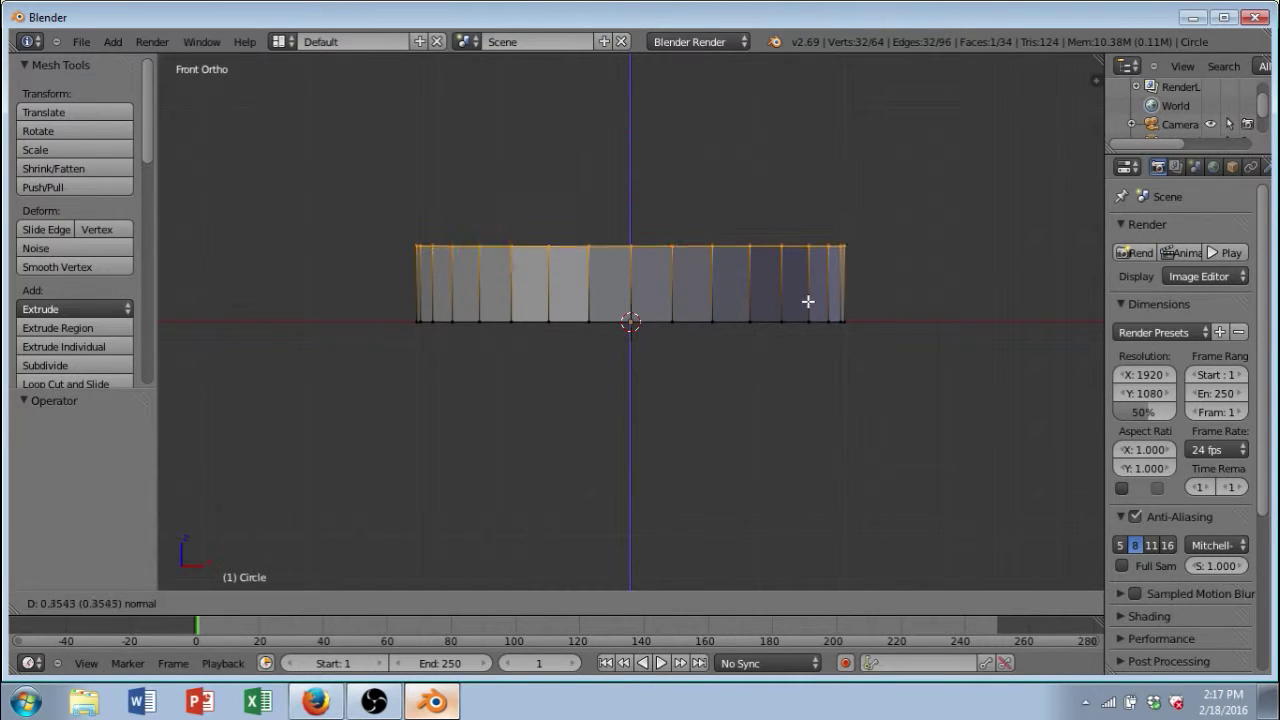
click(809, 303)
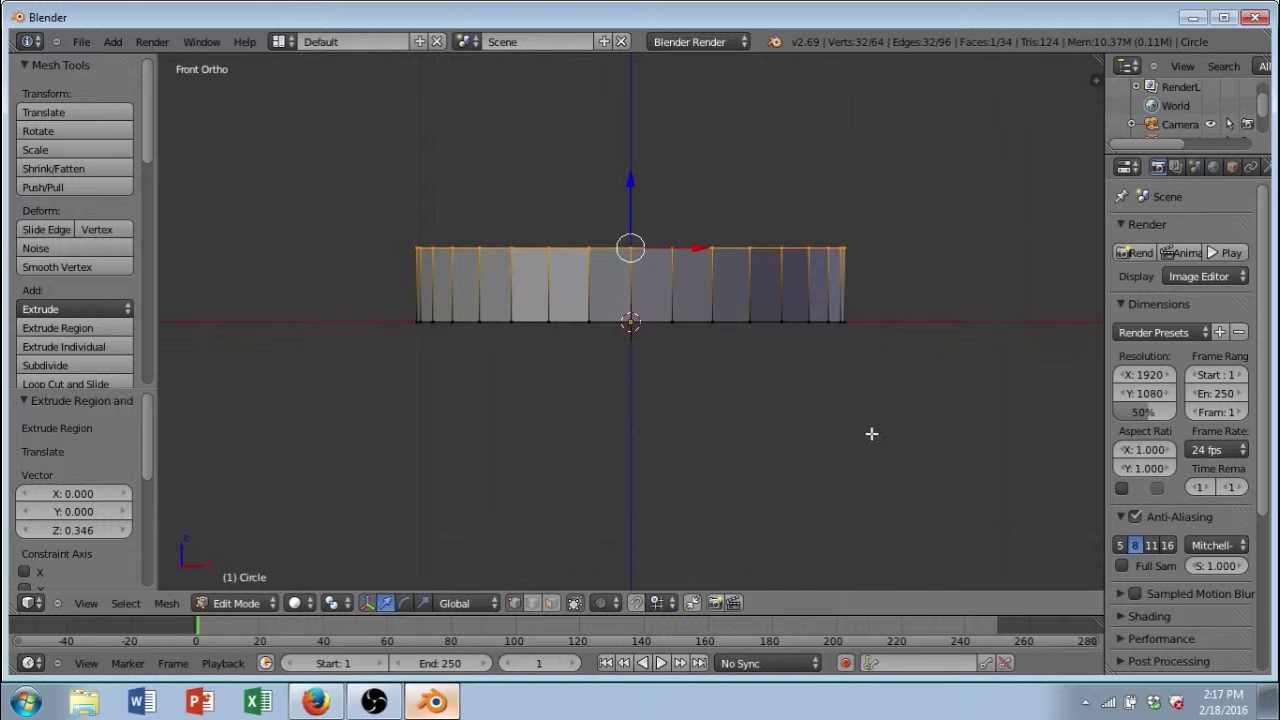
Step: Extrude the cylinder's top face up by about 0.11 and scale it to about 0.68 to form an inward slope
middle_drag(869, 431, 614, 434)
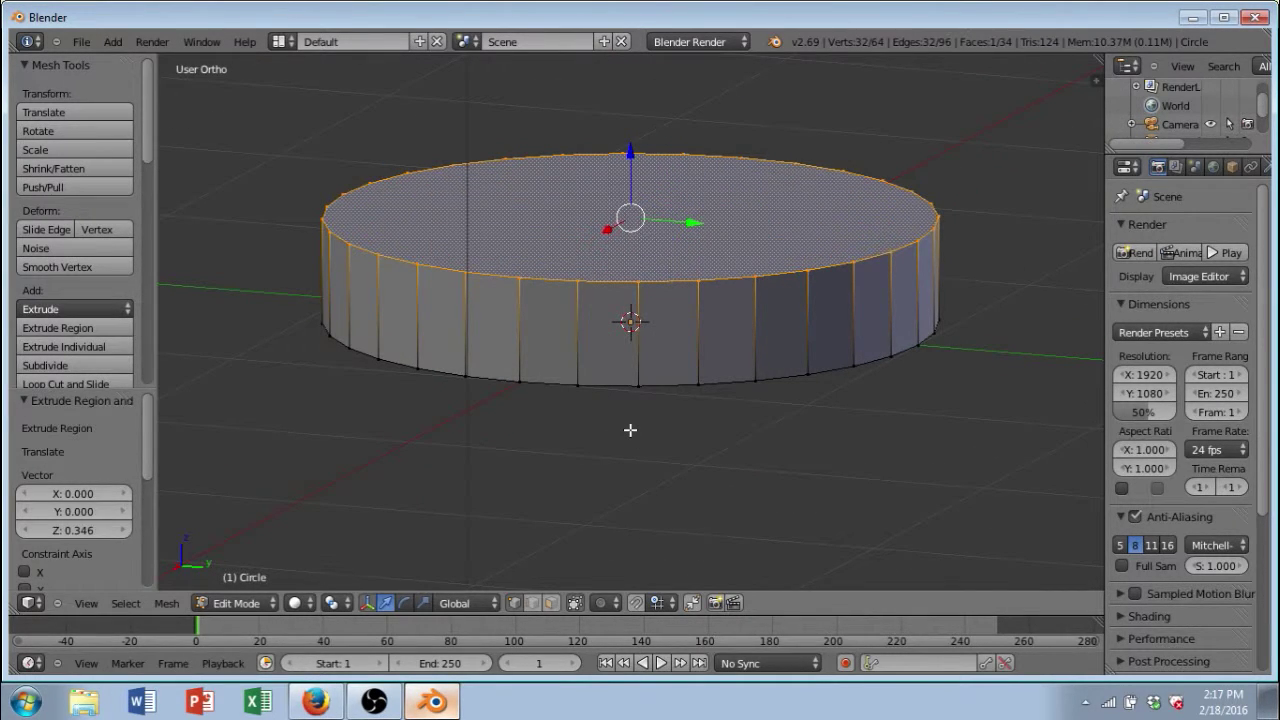
key(KP_1)
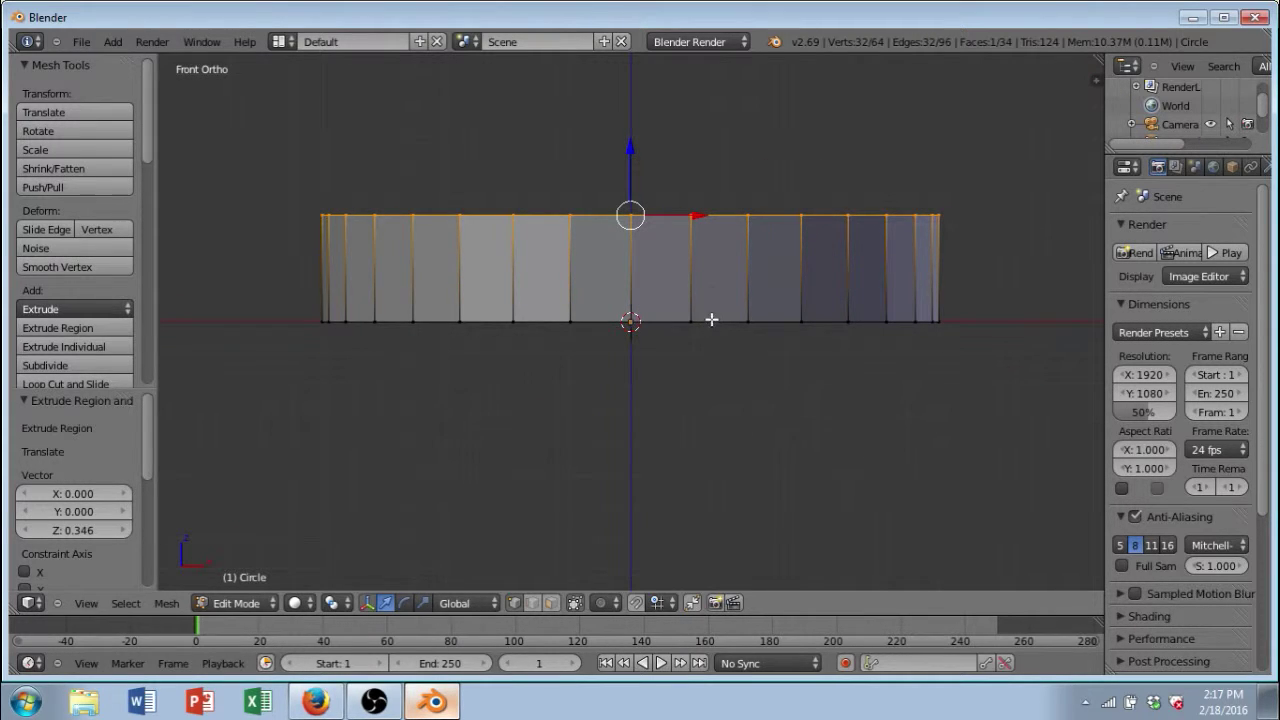
shift+middle_drag(712, 296, 655, 451)
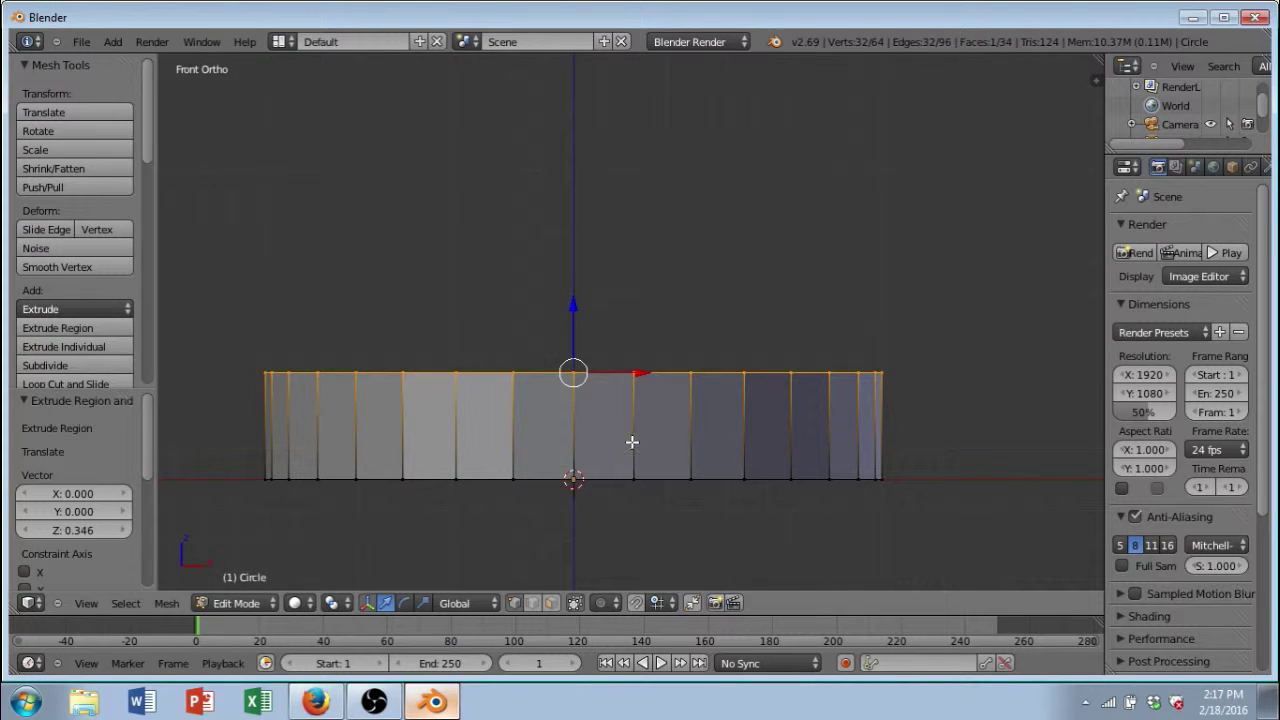
key(e)
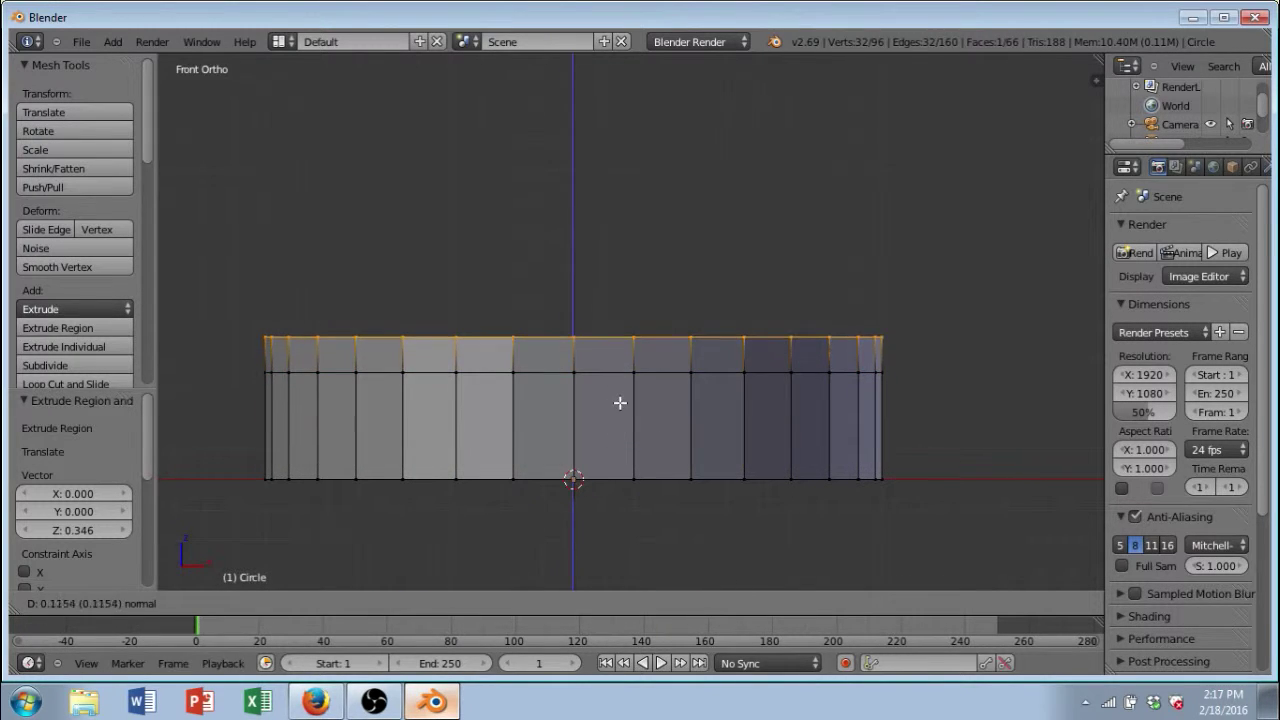
click(620, 406)
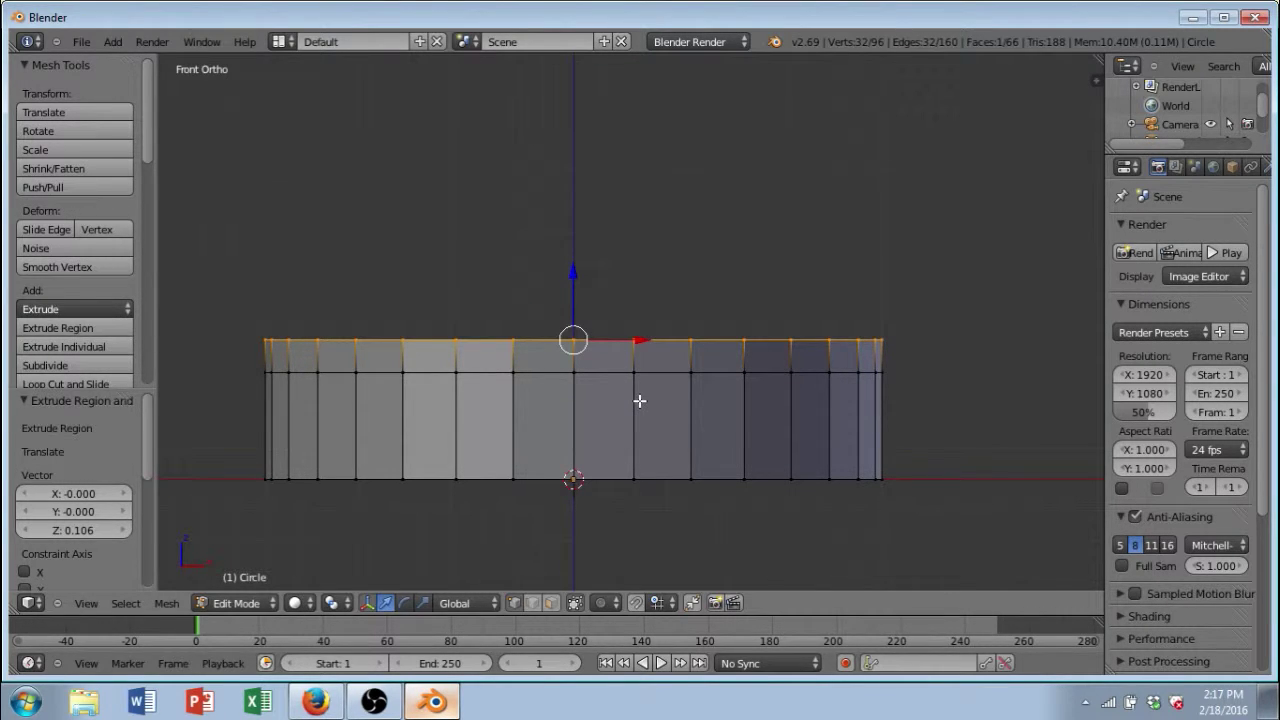
key(s)
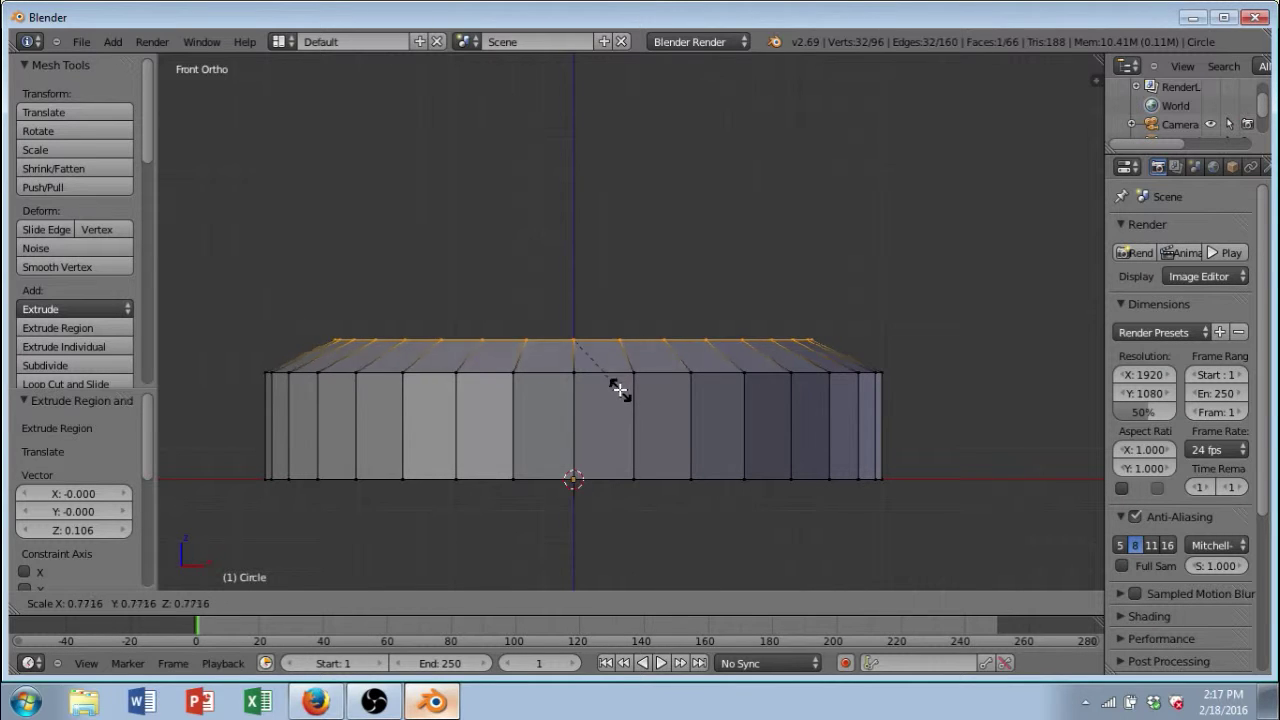
click(615, 384)
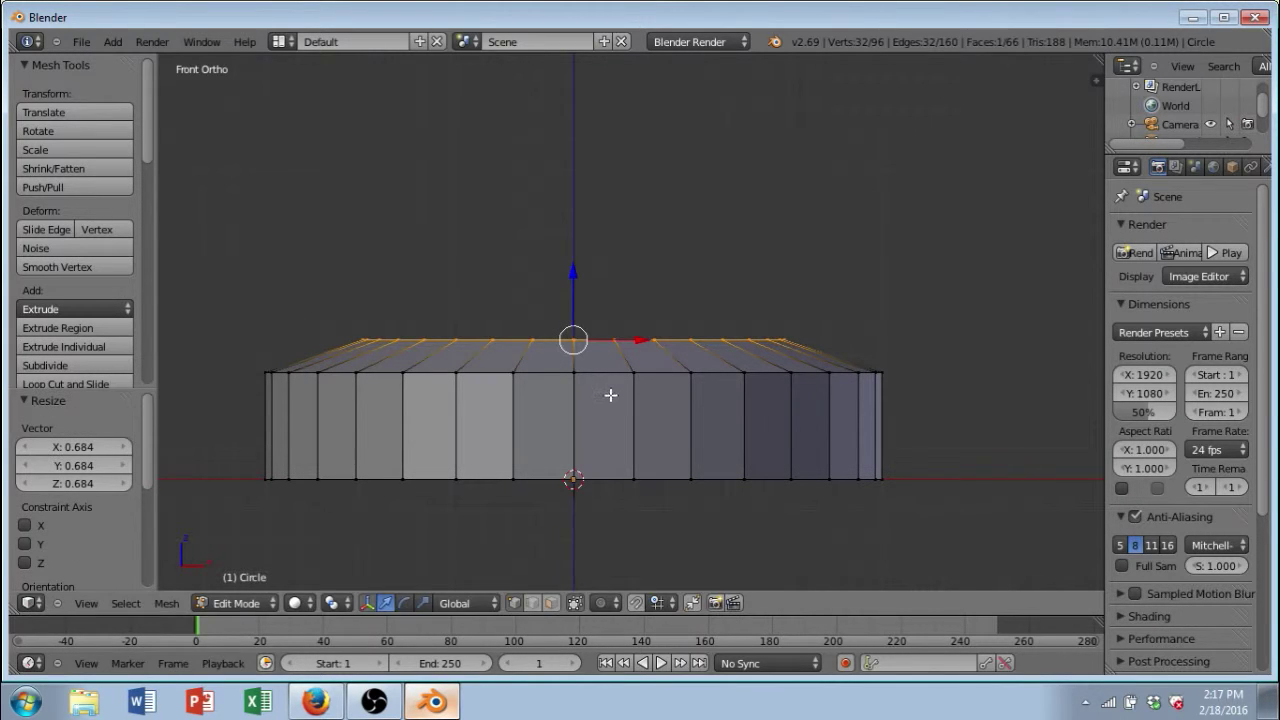
Step: Extrude the narrowed top face up by about 0.07 and scale it to about 0.995 for a short neck
key(e)
click(609, 370)
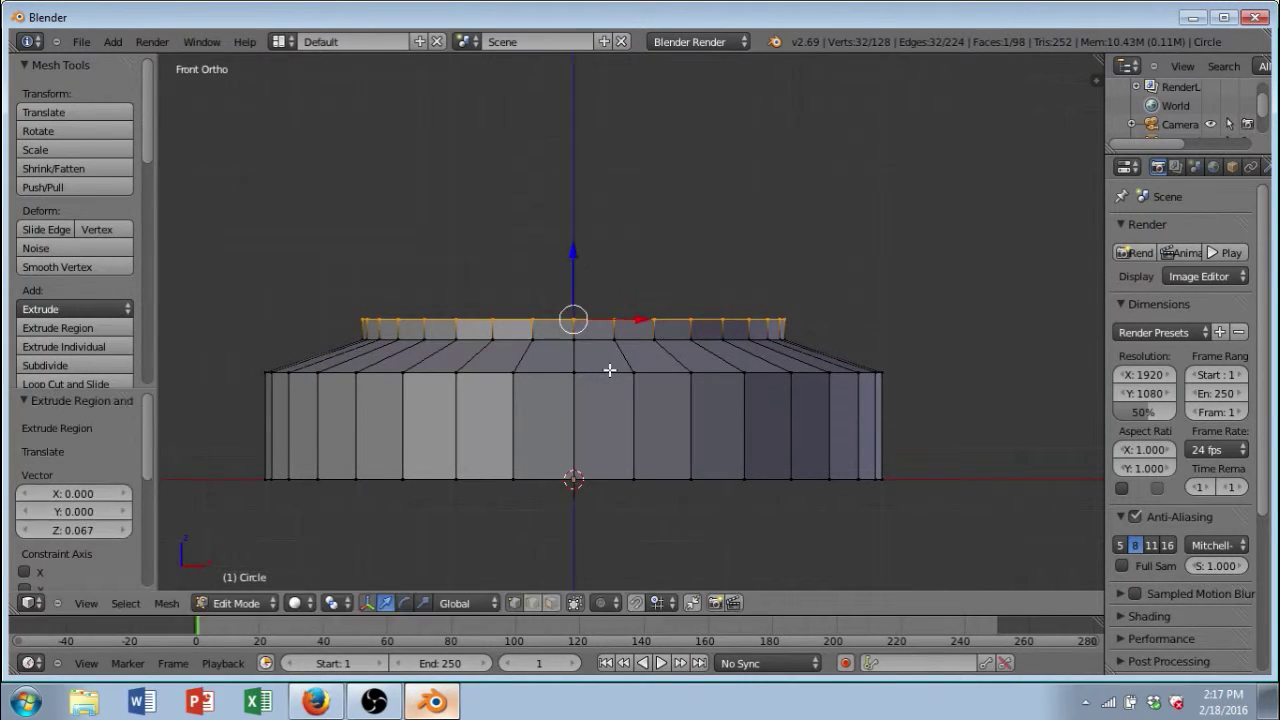
key(s)
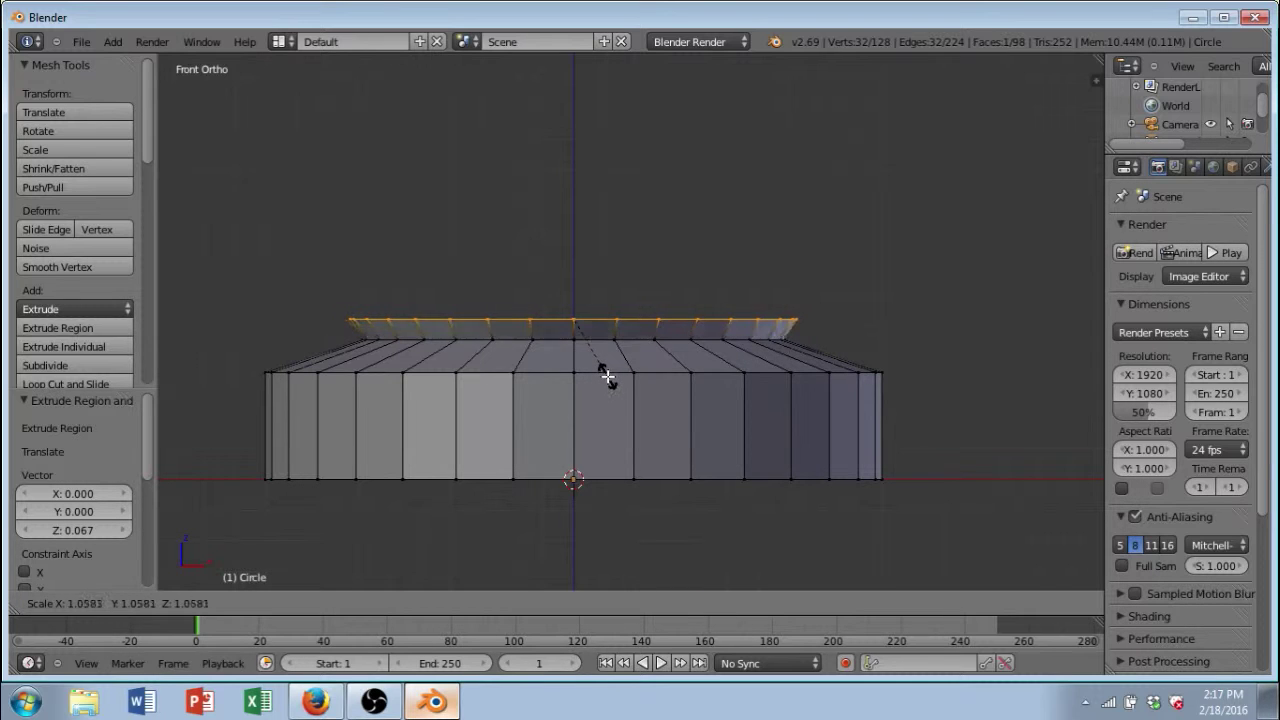
click(607, 372)
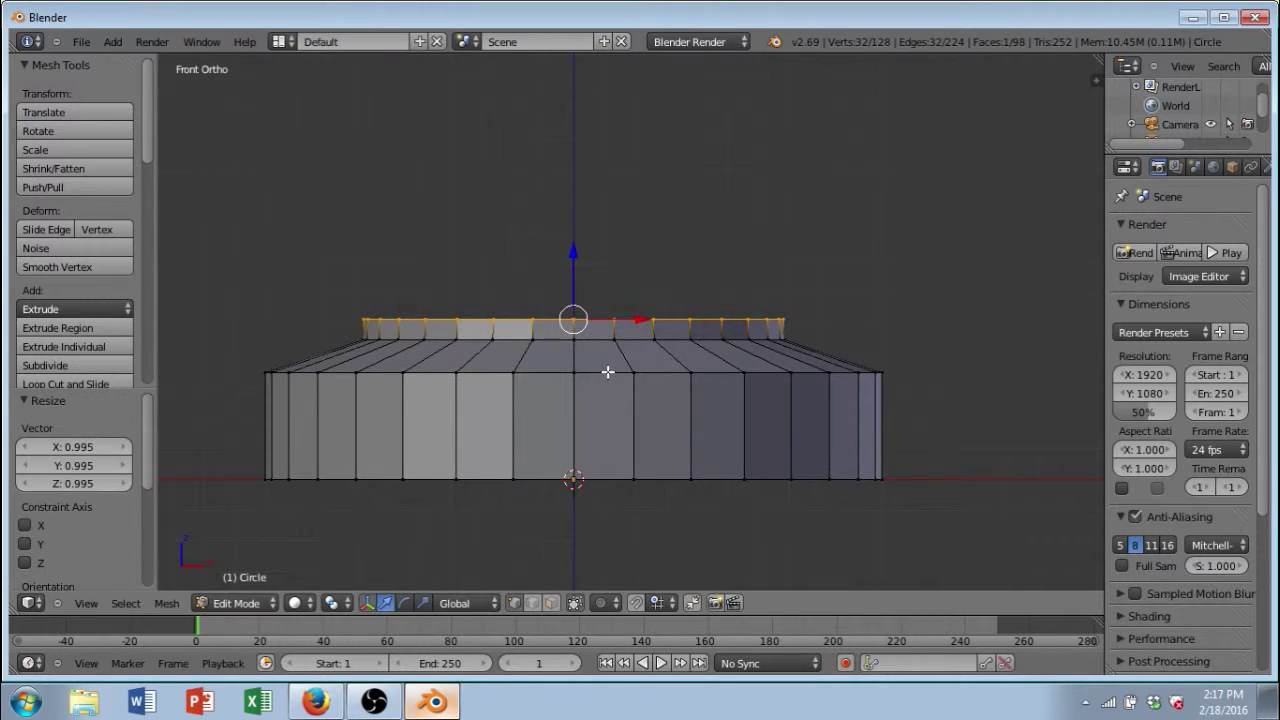
Step: Flare the neck outward with an extrusion of about 0.12 scaled to about 1.23, topped by a straight band about 0.09 high
key(e)
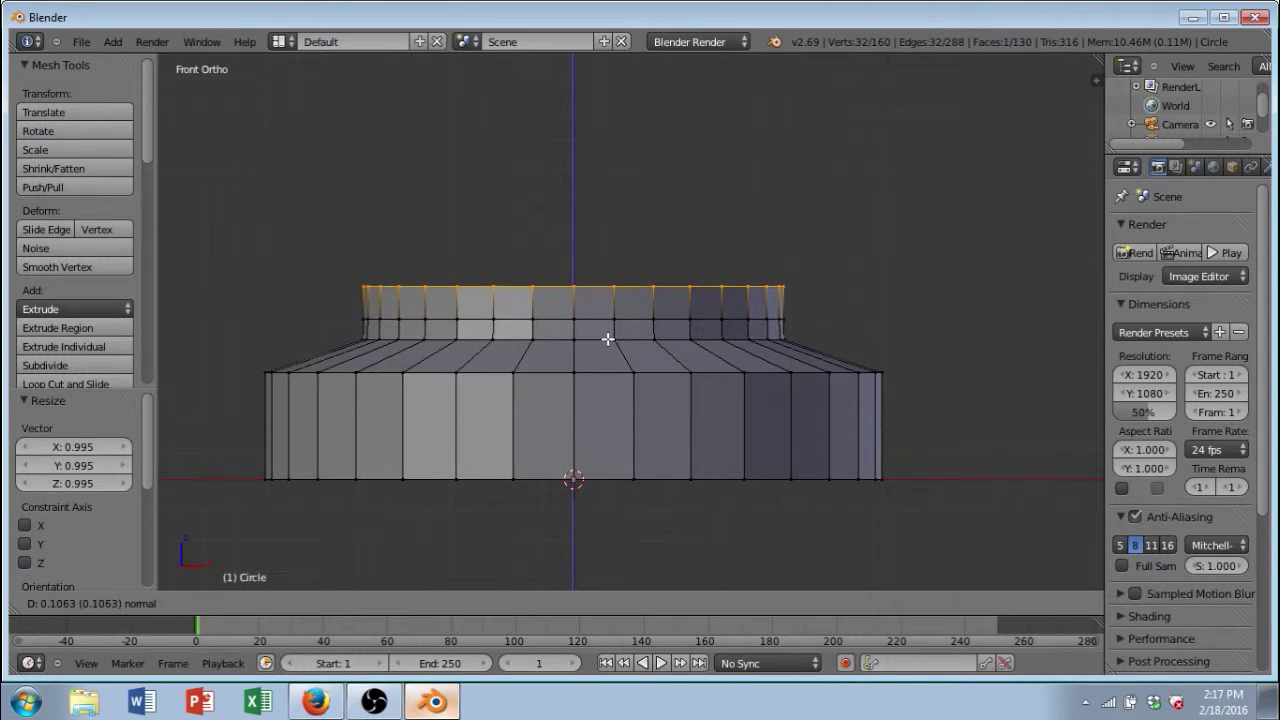
click(609, 333)
key(s)
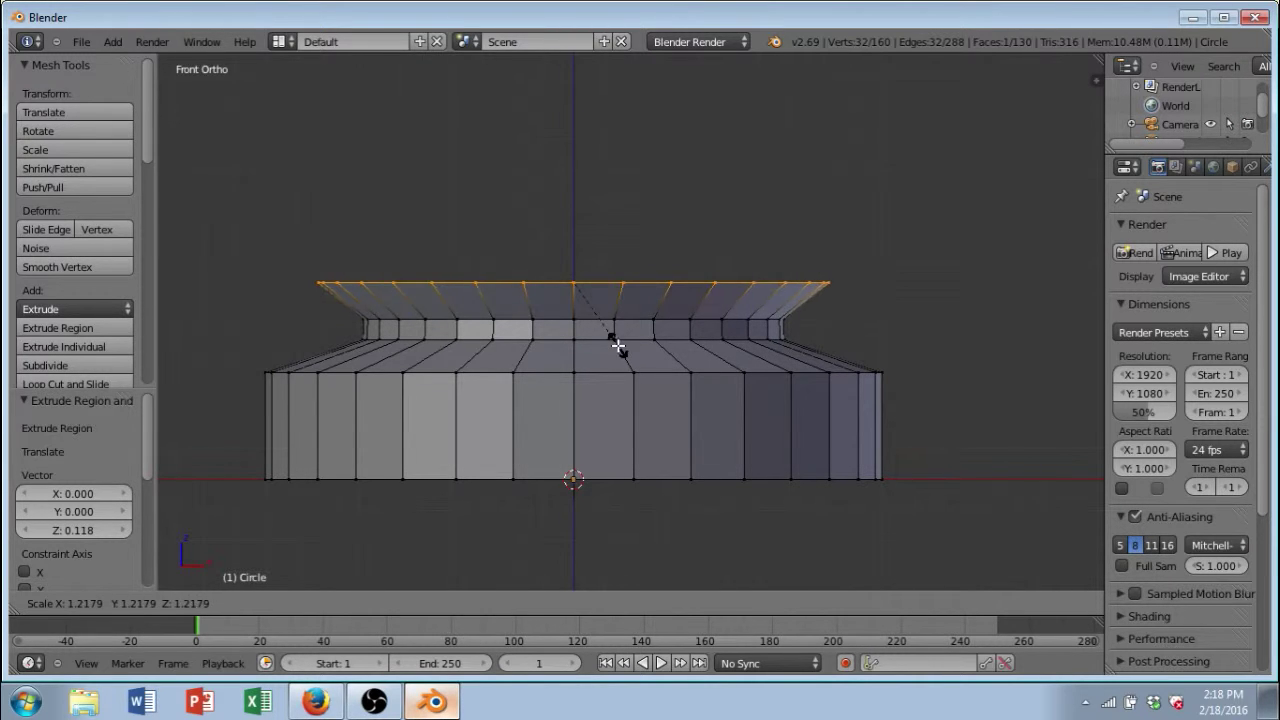
click(617, 343)
key(e)
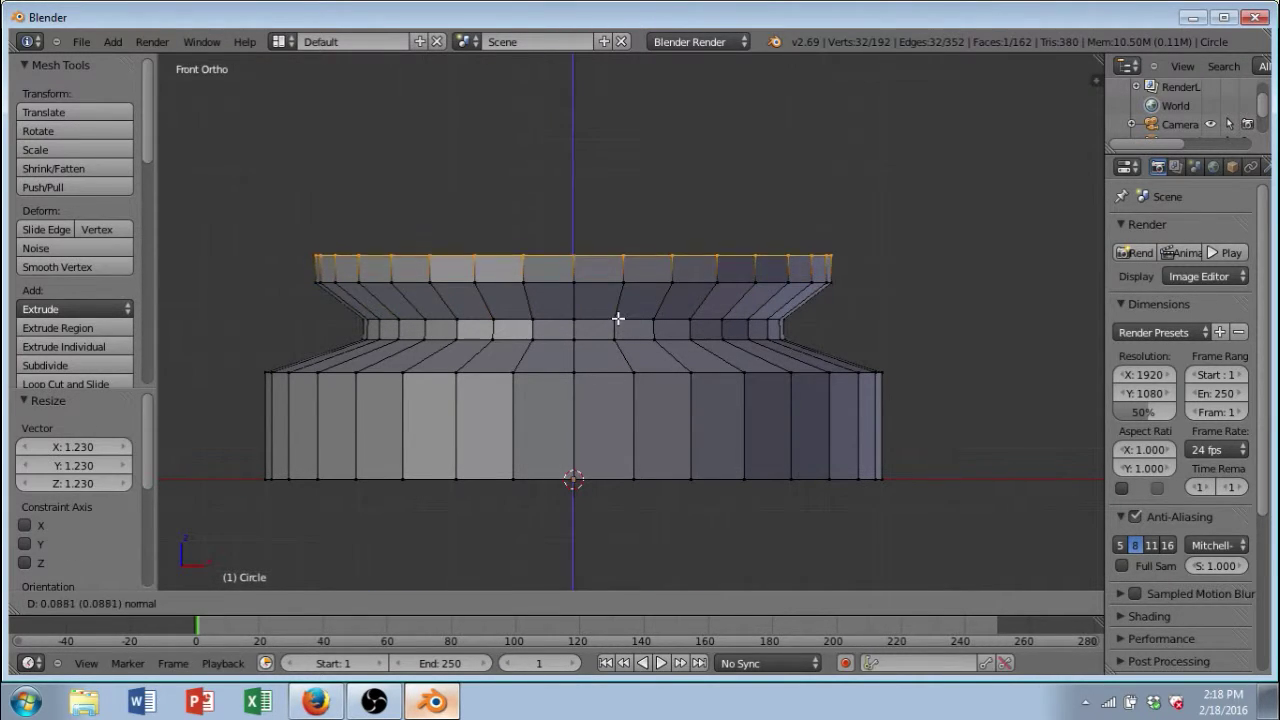
click(620, 315)
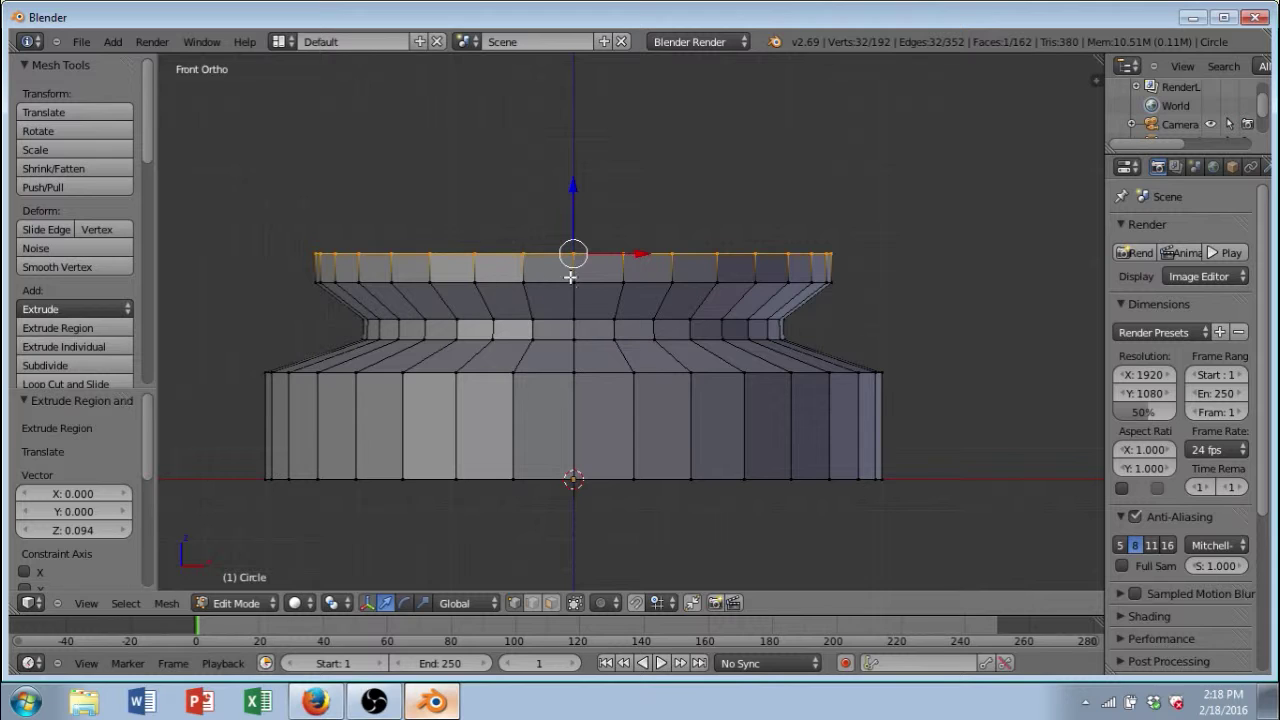
Step: Taper the top inward with an extrusion of about 0.15 scaled to about 0.78, topped by a straight band about 0.05 high
key(e)
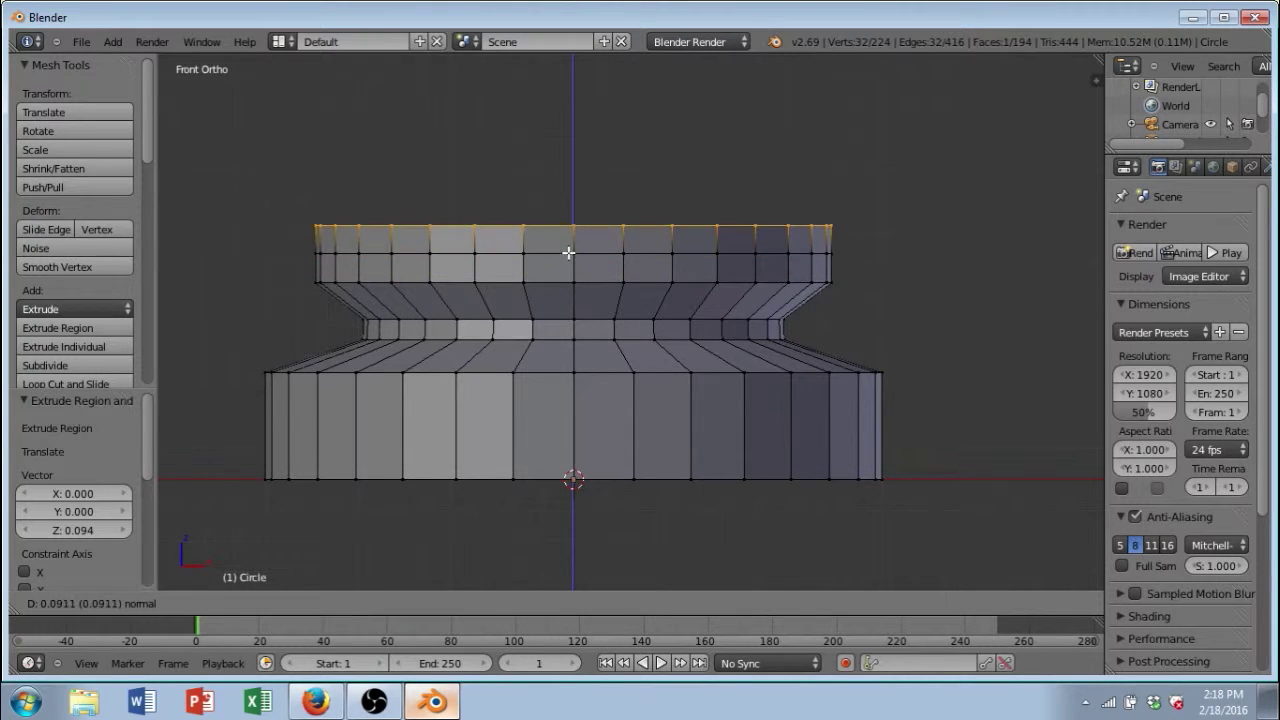
click(571, 235)
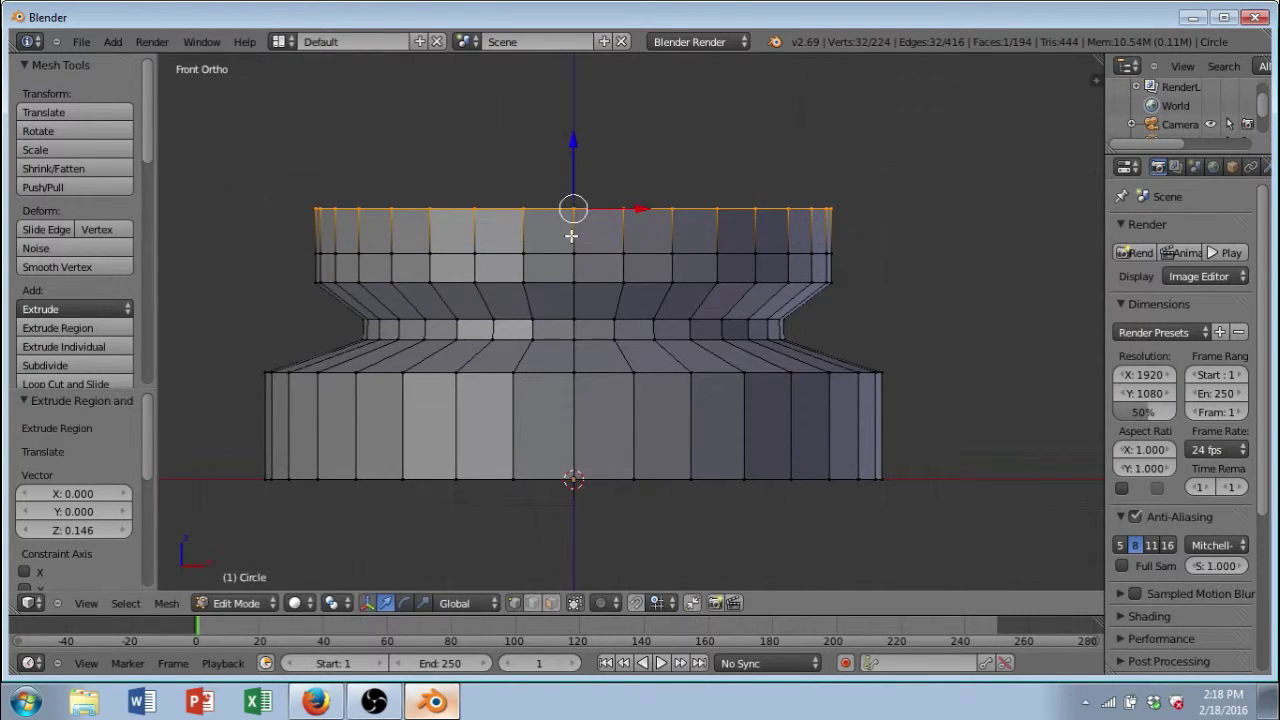
key(s)
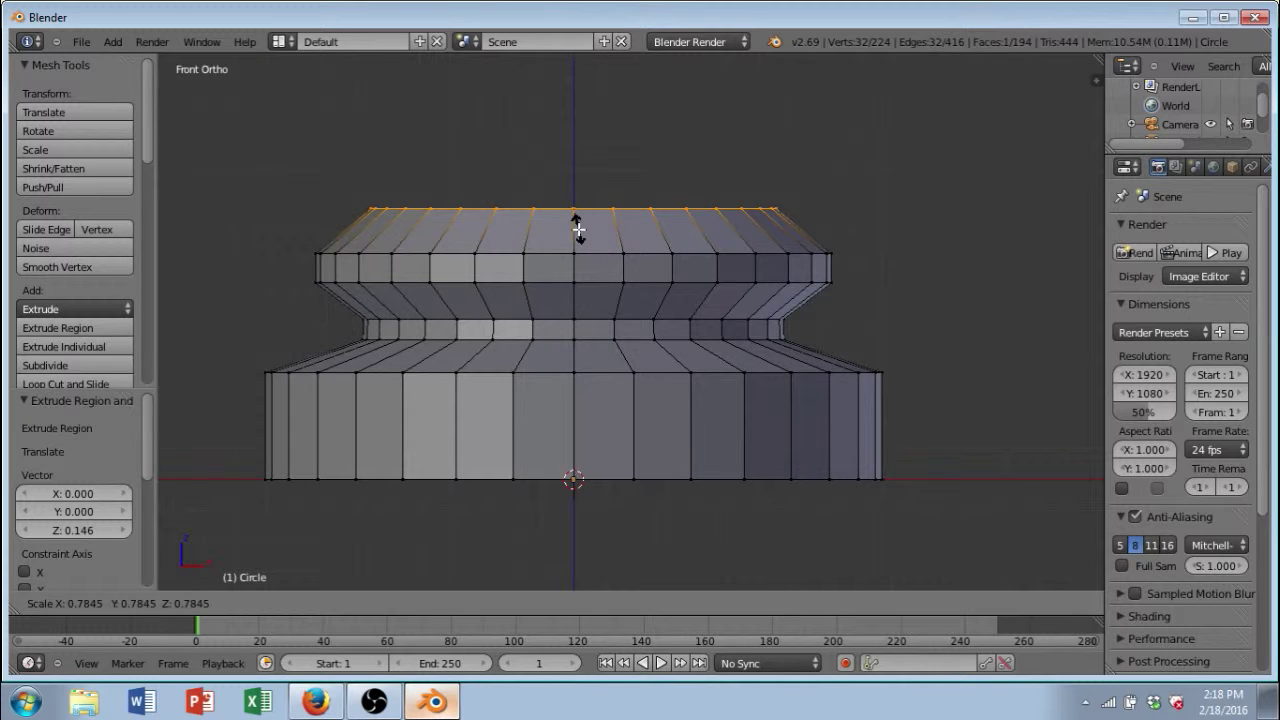
click(578, 230)
key(e)
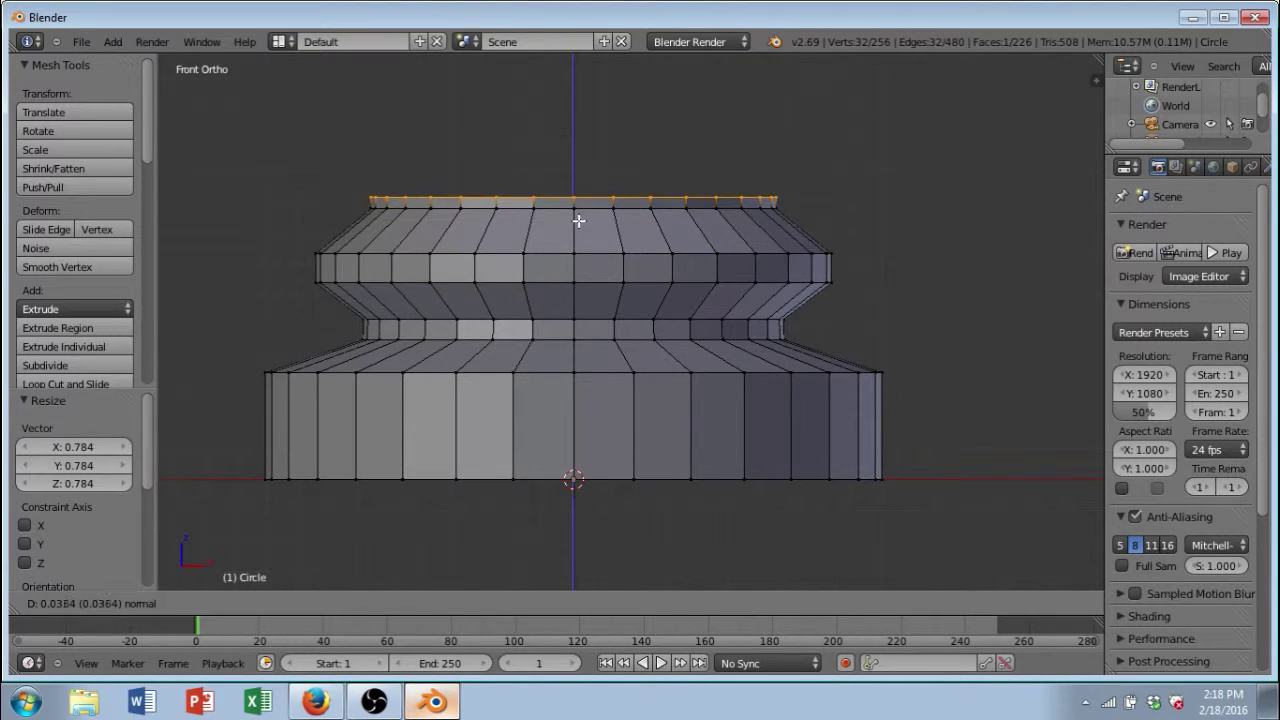
click(579, 217)
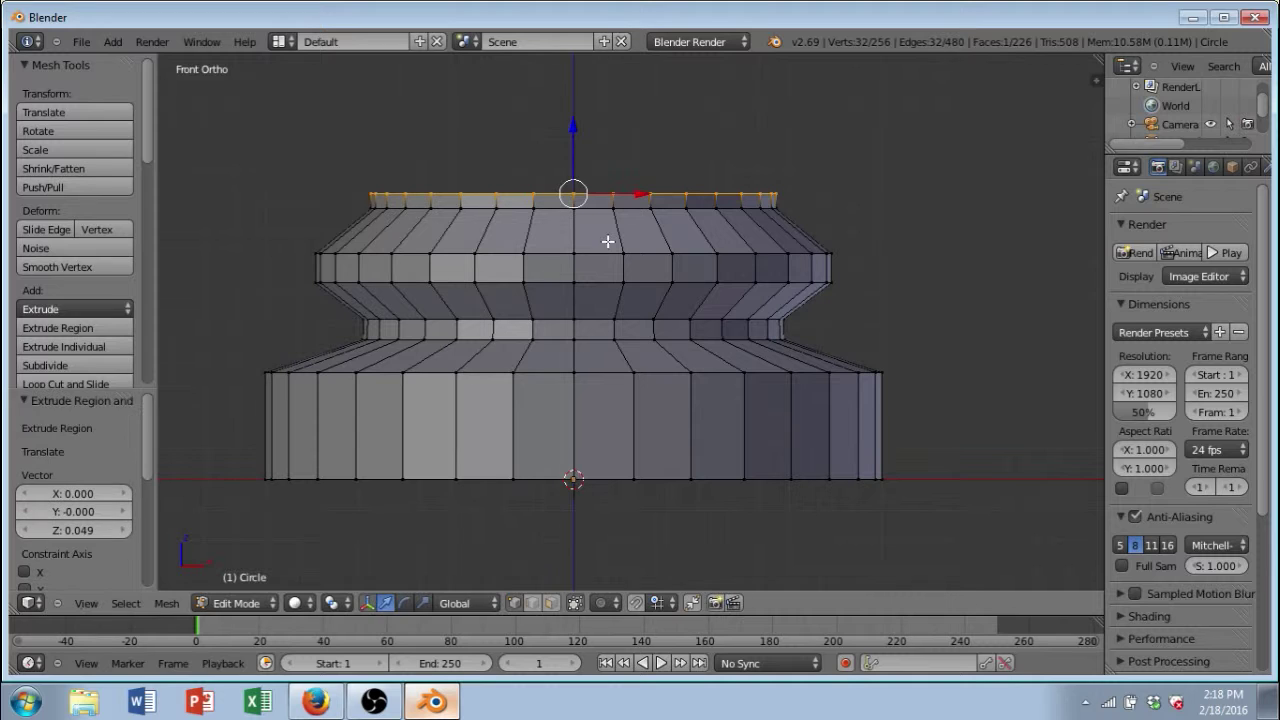
Step: Flare the top outward with an extrusion of about 0.147 scaled to about 1.46, topped by a straight band about 0.09 high
scroll(608, 251, down, 3)
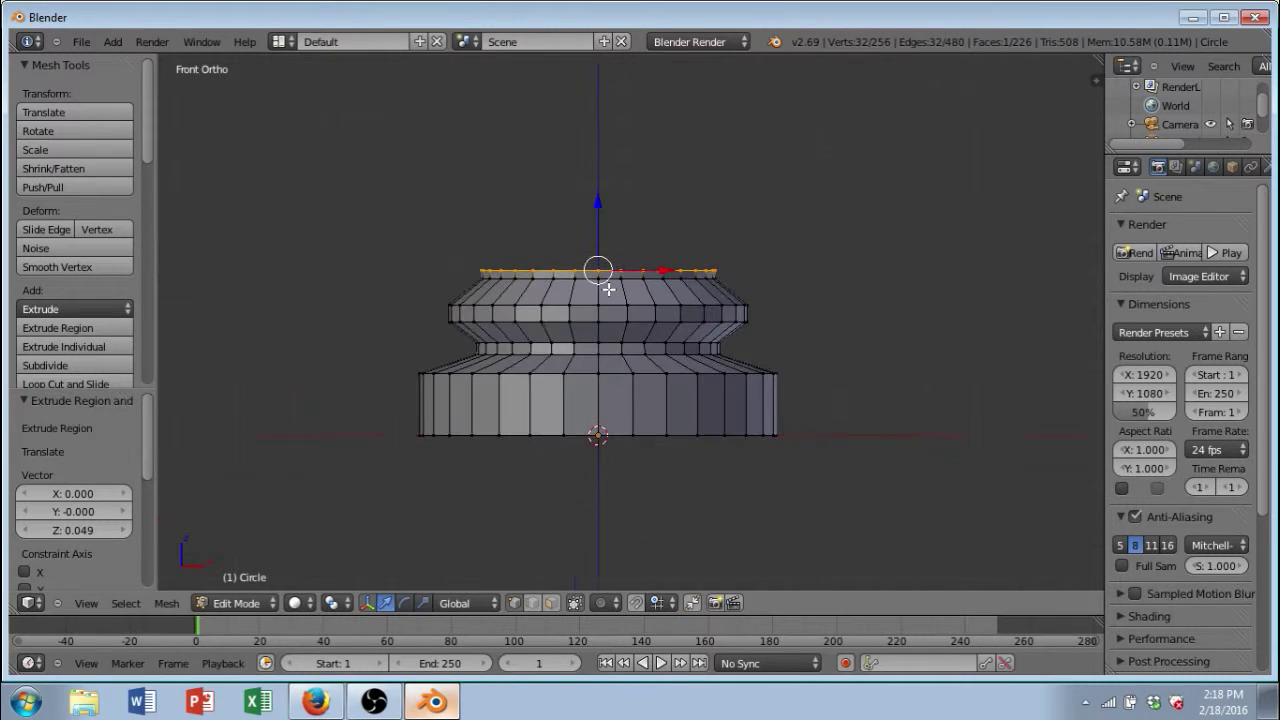
middle_drag(608, 289, 609, 301)
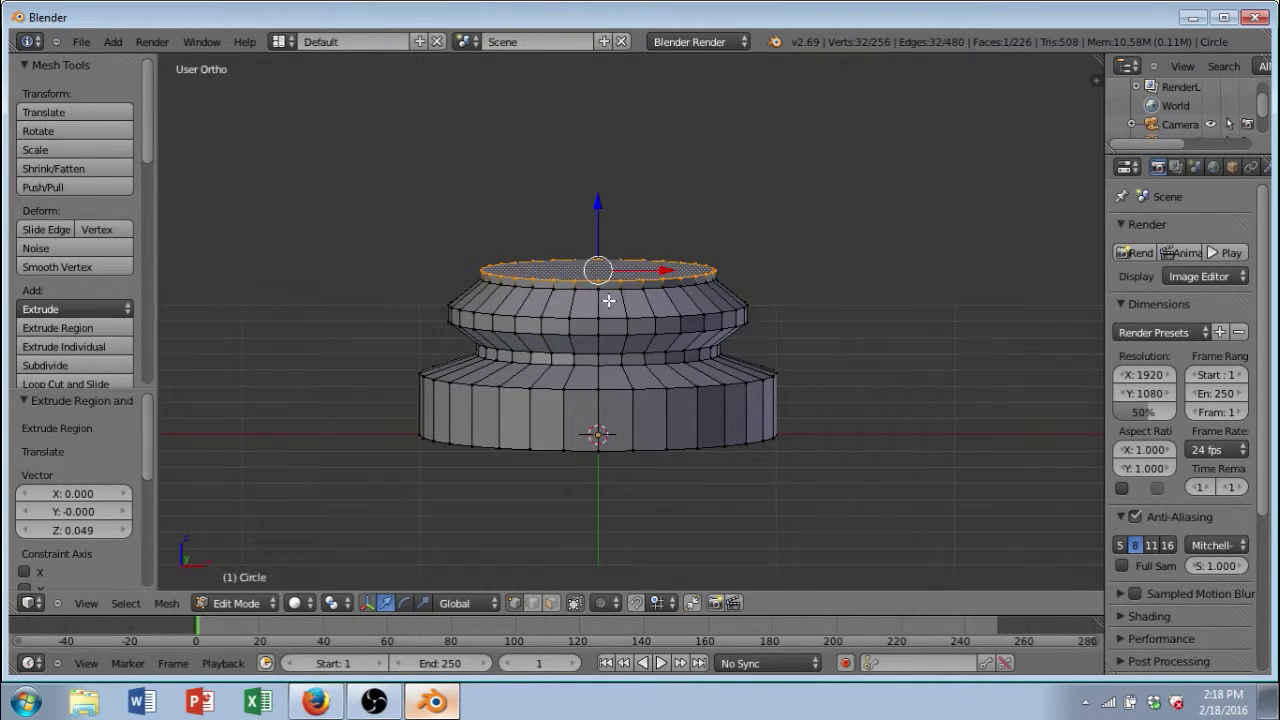
key(KP_1)
key(e)
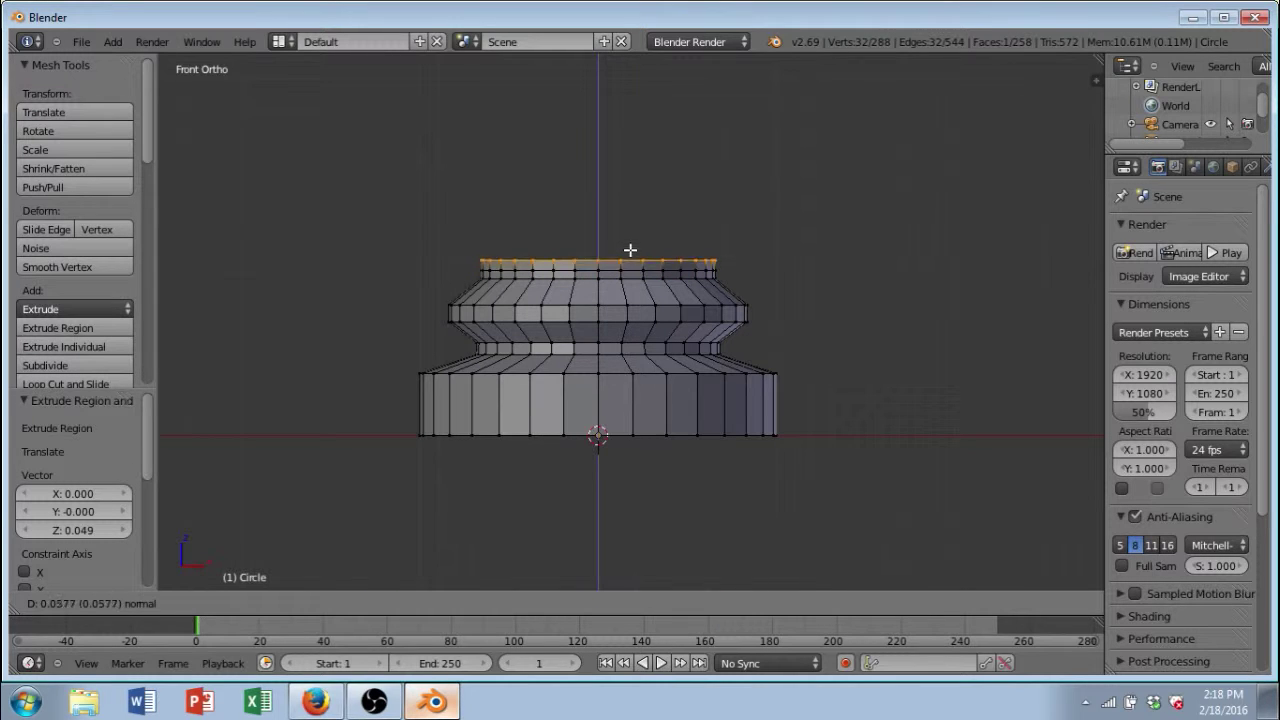
click(629, 234)
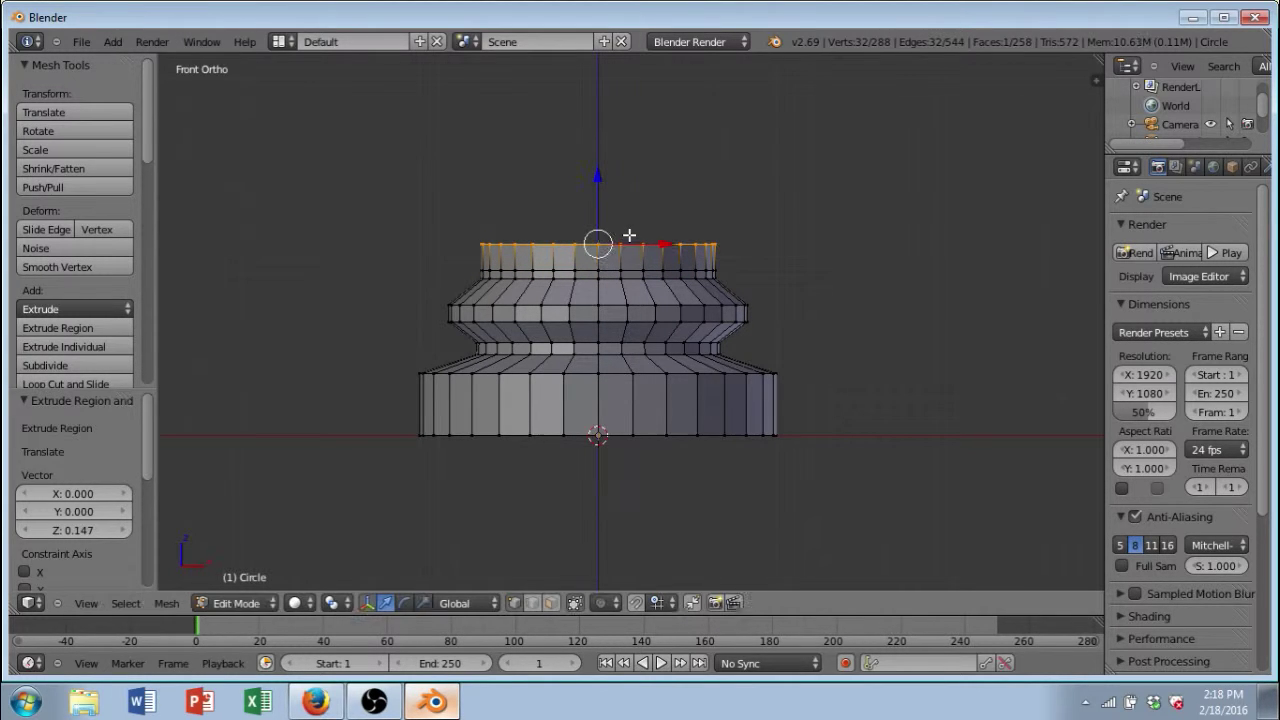
key(s)
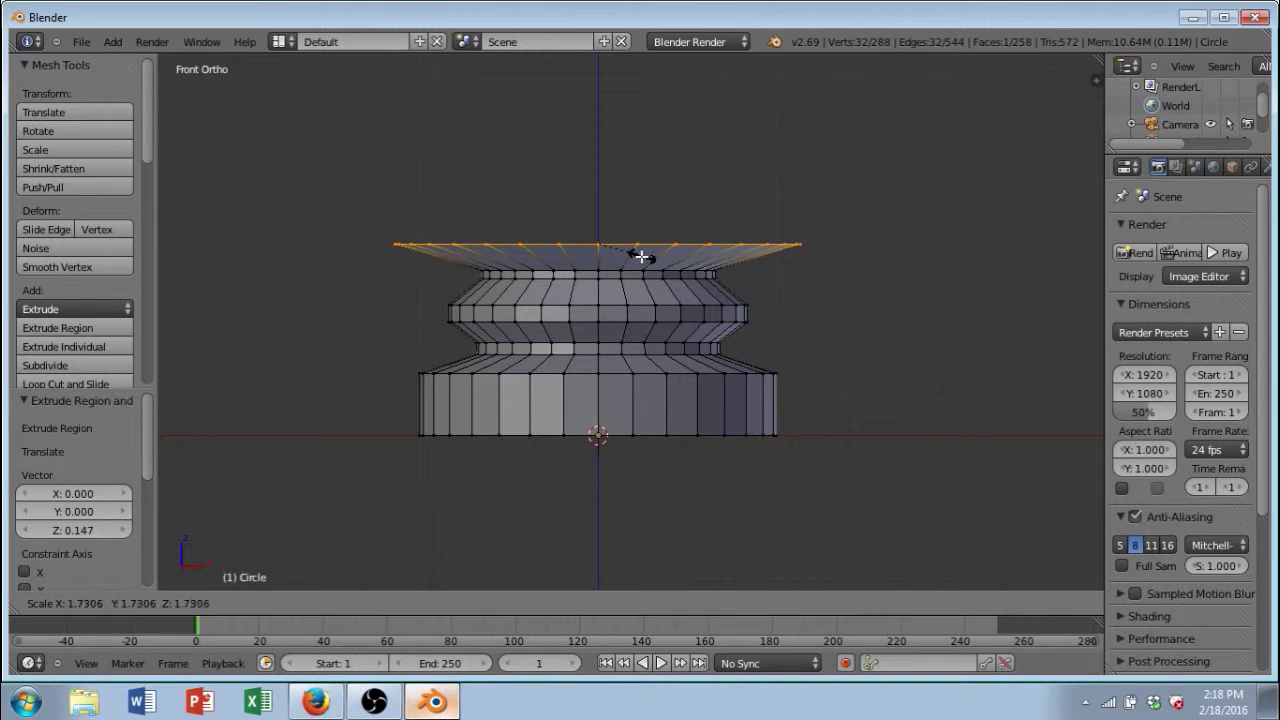
click(636, 254)
key(e)
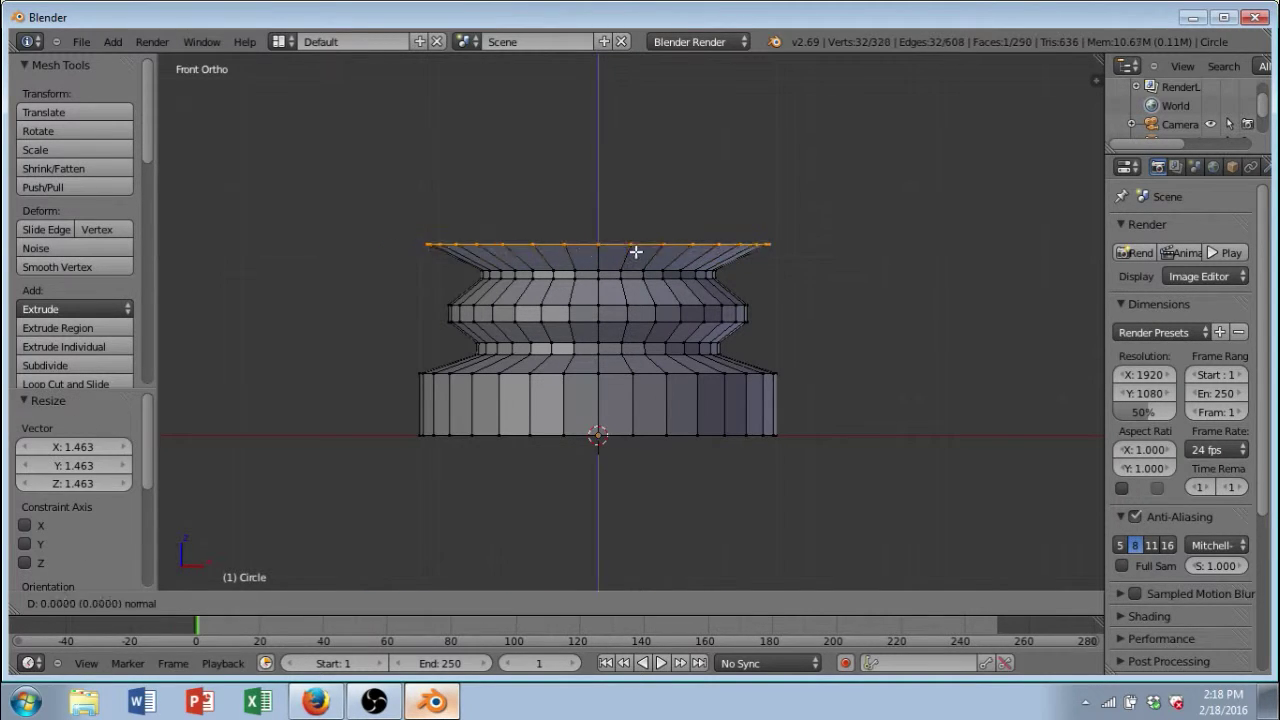
click(634, 236)
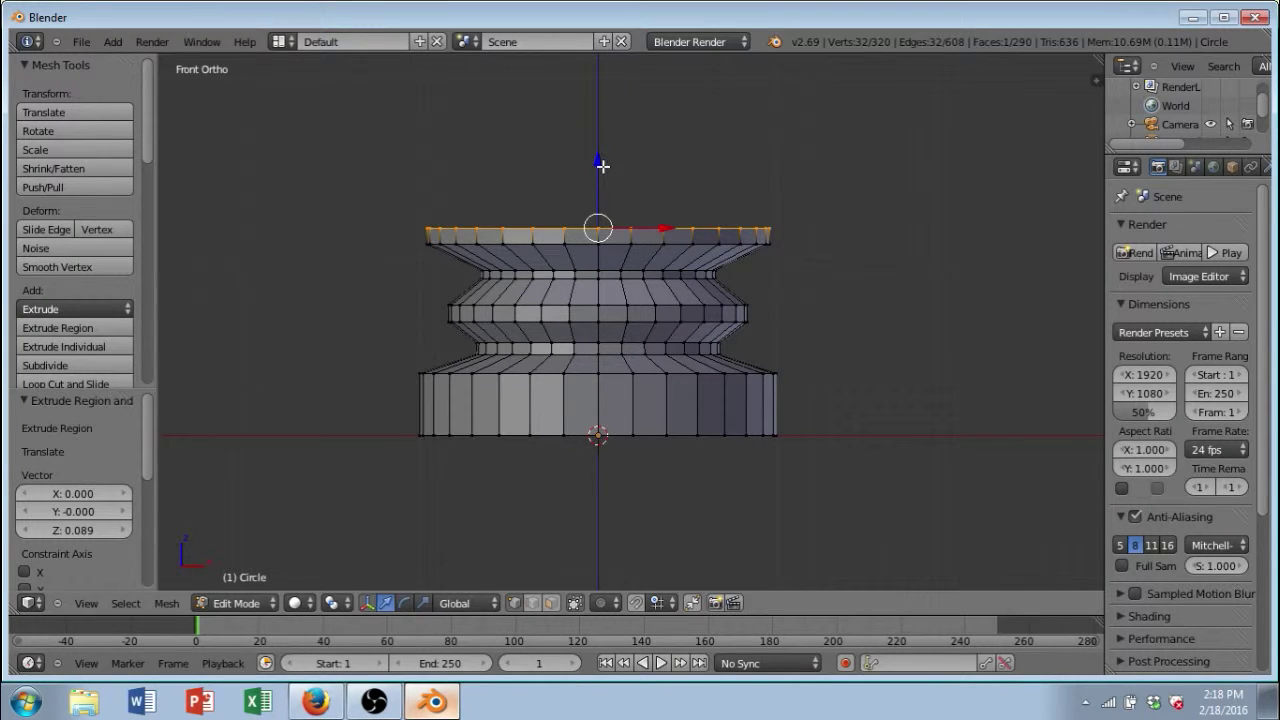
Step: Extrude the top face up by about 0.058 and scale it to about 0.52 to form a shallow inward slope
key(e)
click(604, 176)
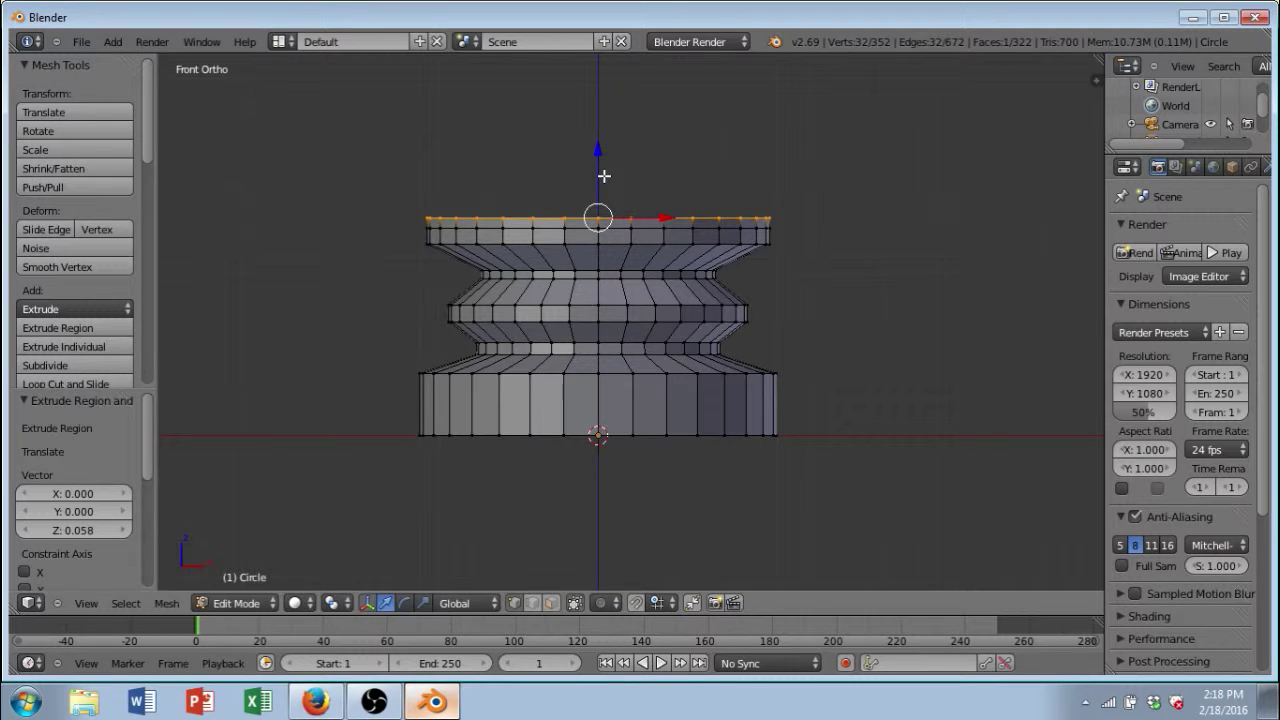
key(s)
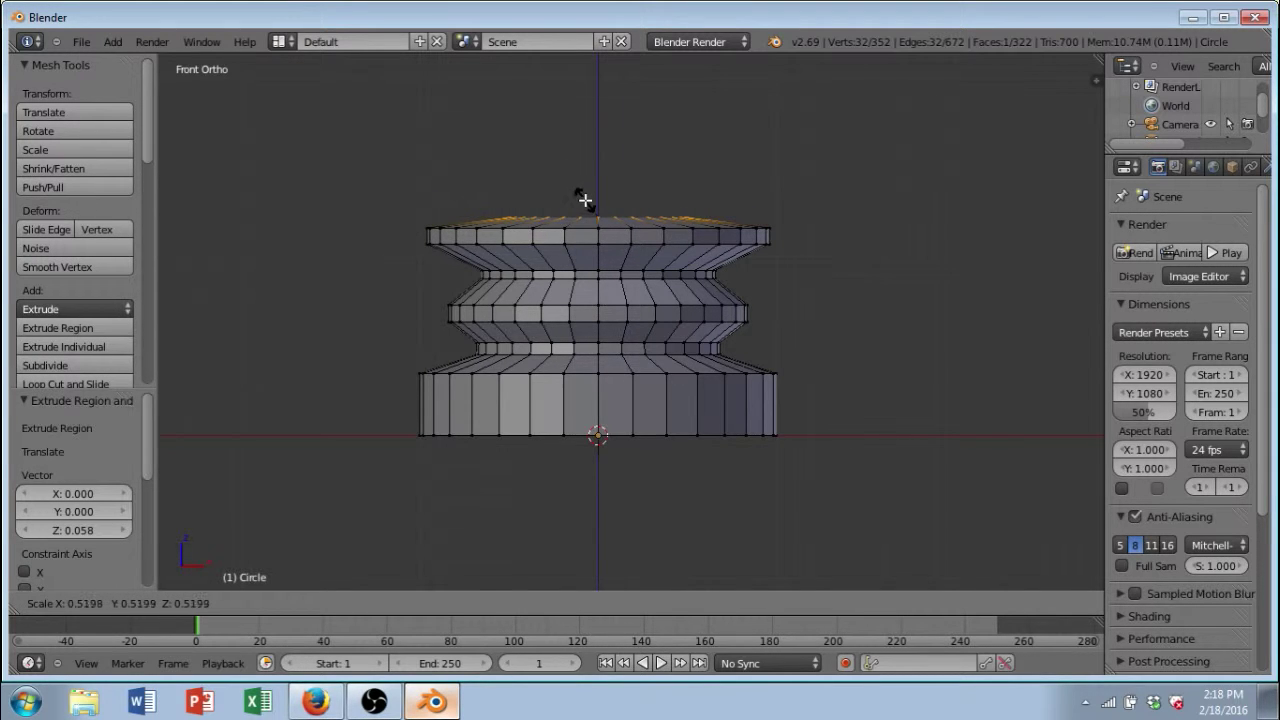
click(586, 198)
Step: Extrude the narrowed top face up by about 2.77 and scale it to about 0.69 to form a tall tapered shaft
middle_drag(660, 189, 651, 240)
scroll(653, 241, down, 3)
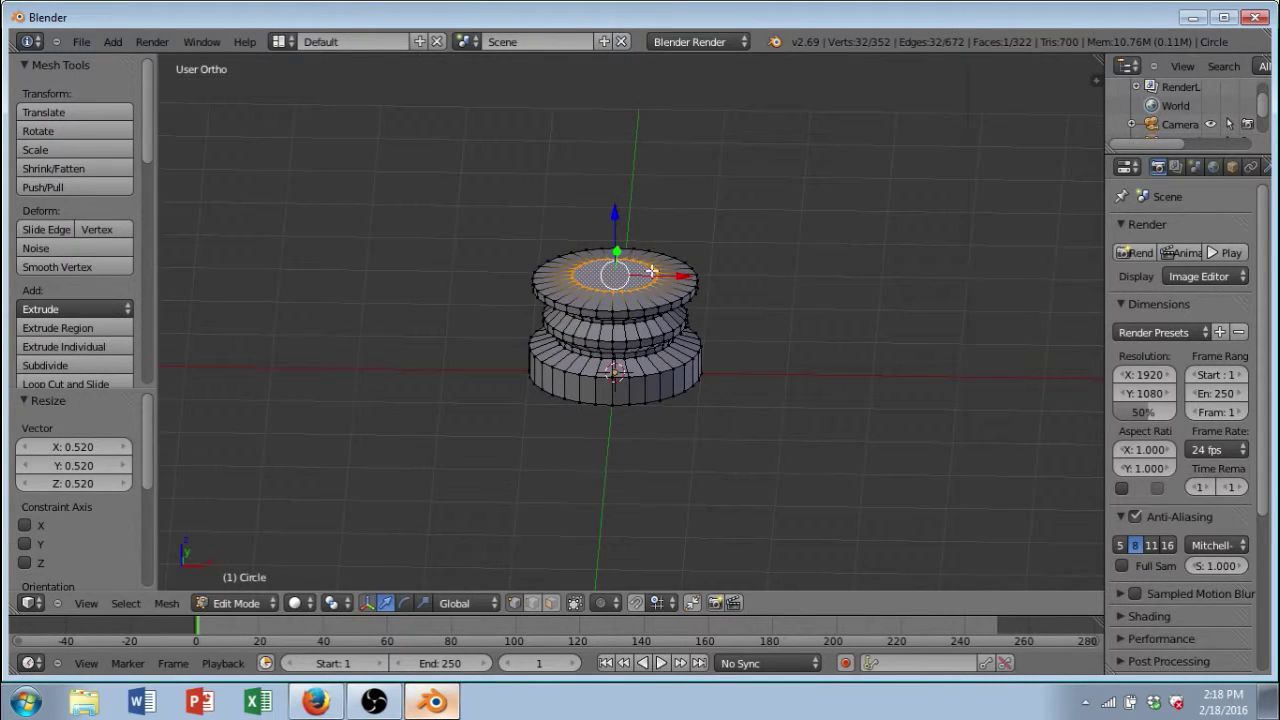
shift+middle_drag(645, 288, 598, 345)
key(e)
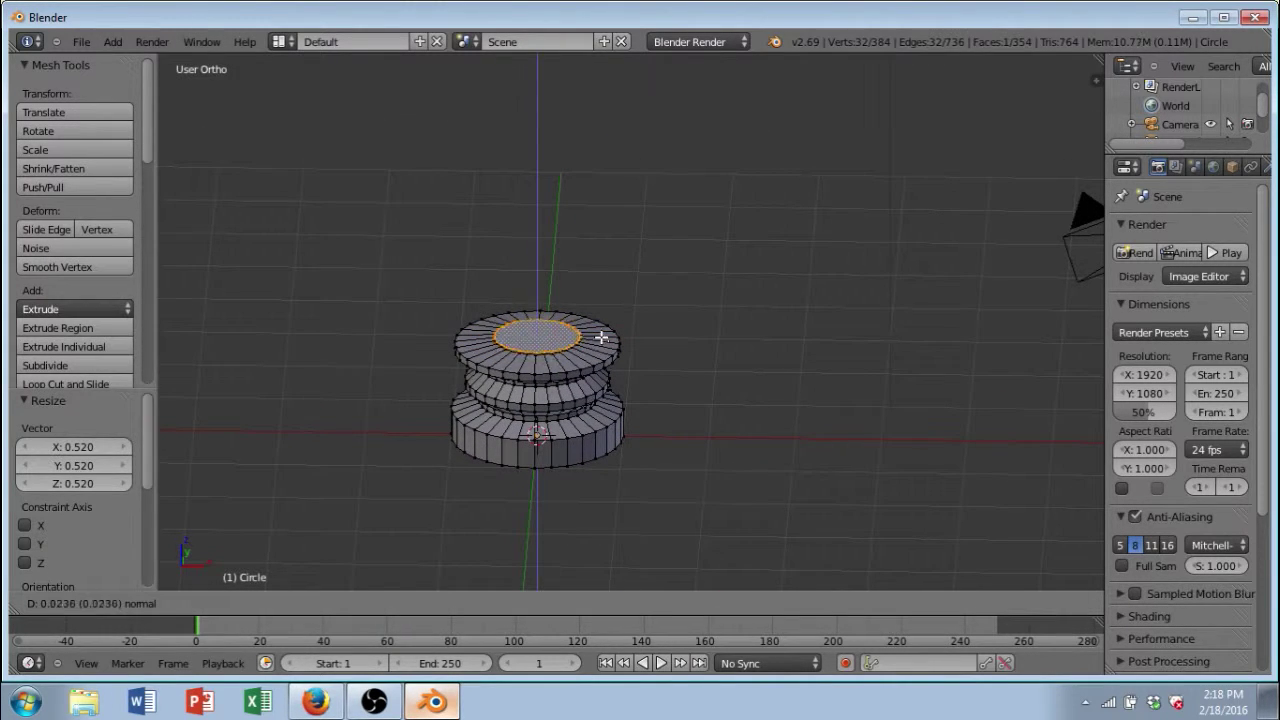
click(603, 120)
key(s)
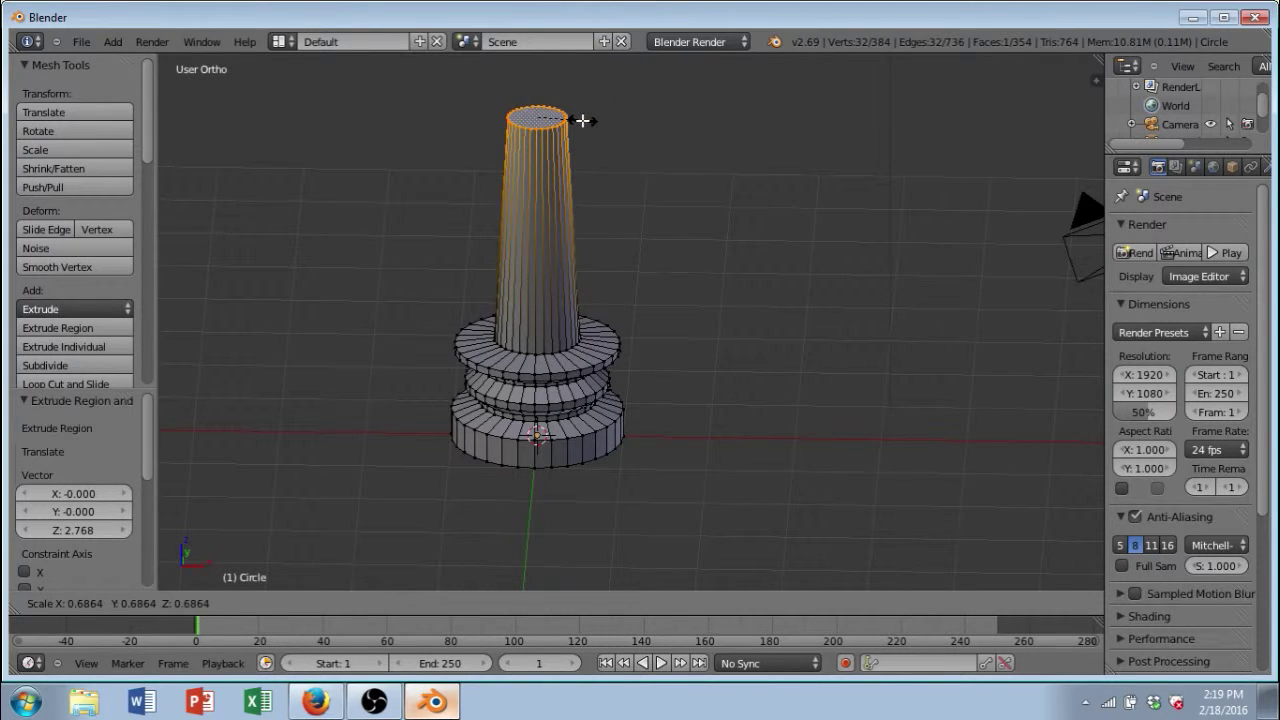
click(583, 120)
Step: Flare the shaft's top with an extrusion of about 0.07 scaled to about 1.27, topped by a straight band about 0.08 high
key(e)
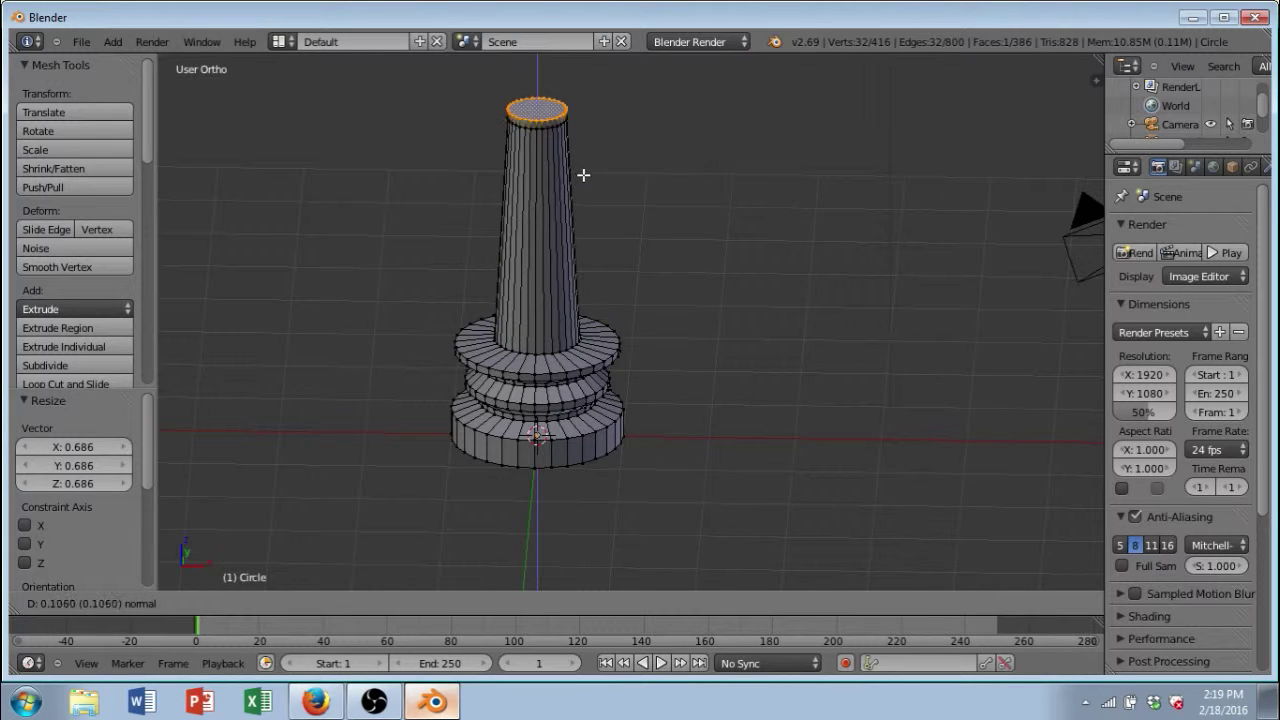
click(583, 177)
key(s)
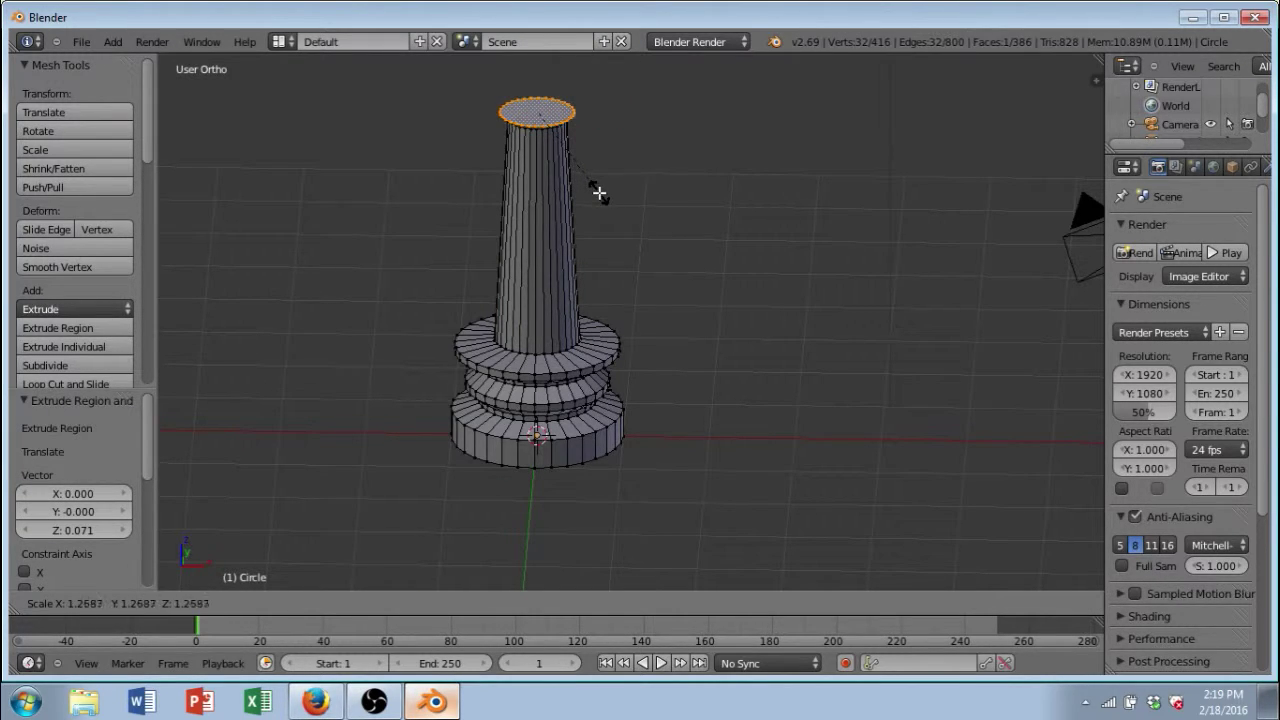
click(598, 192)
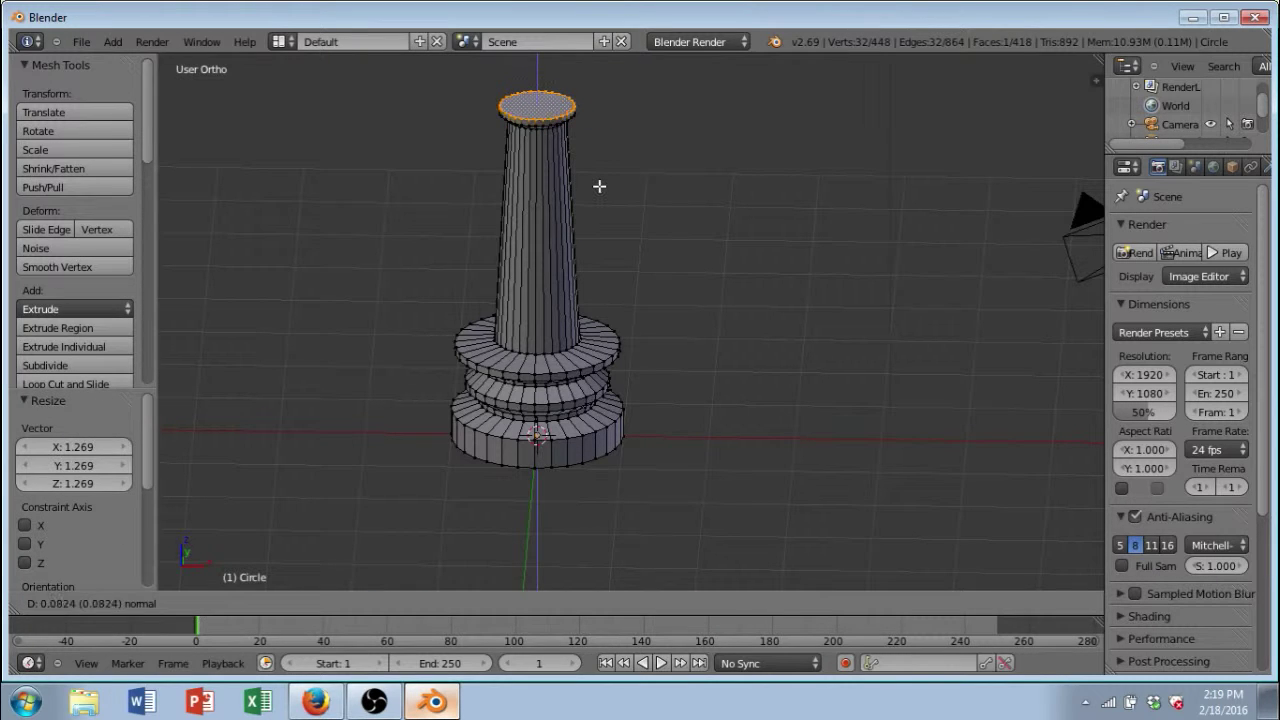
click(599, 186)
Step: Extrude the collar's top face up by about 0.065 and scale it to about 0.69 to slope it inward
key(KP_1)
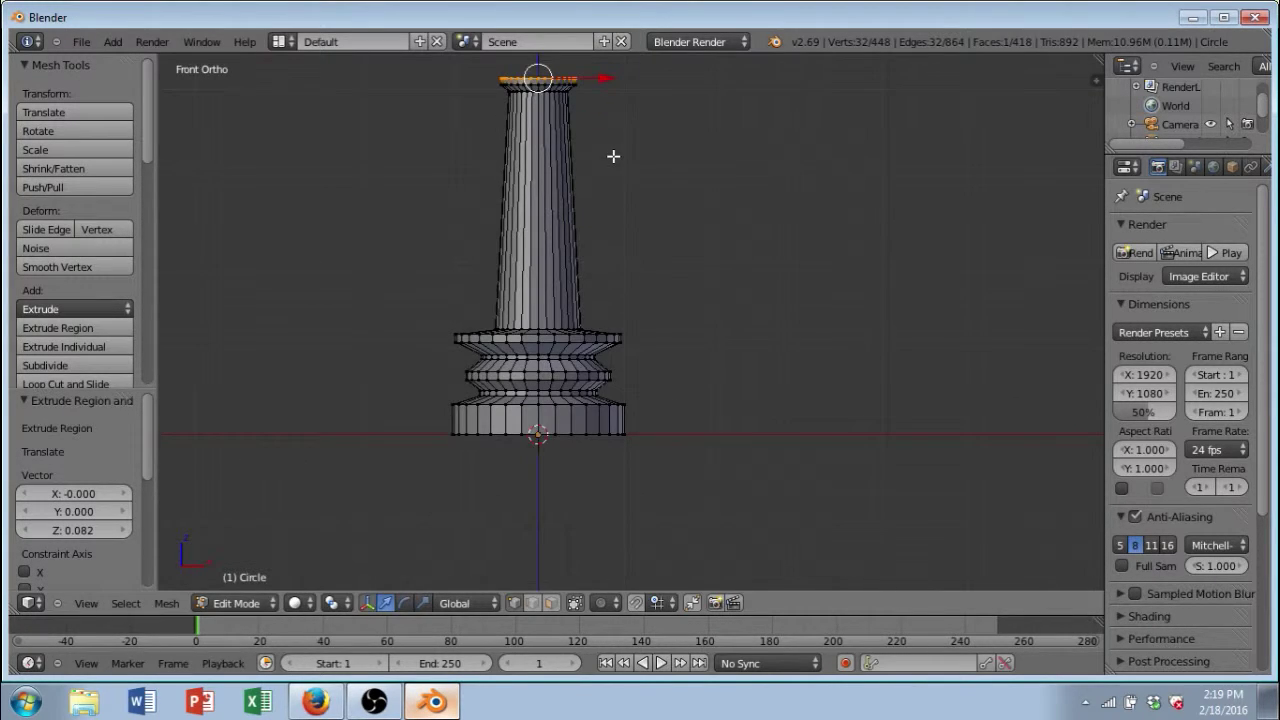
shift+middle_drag(613, 156, 613, 254)
key(e)
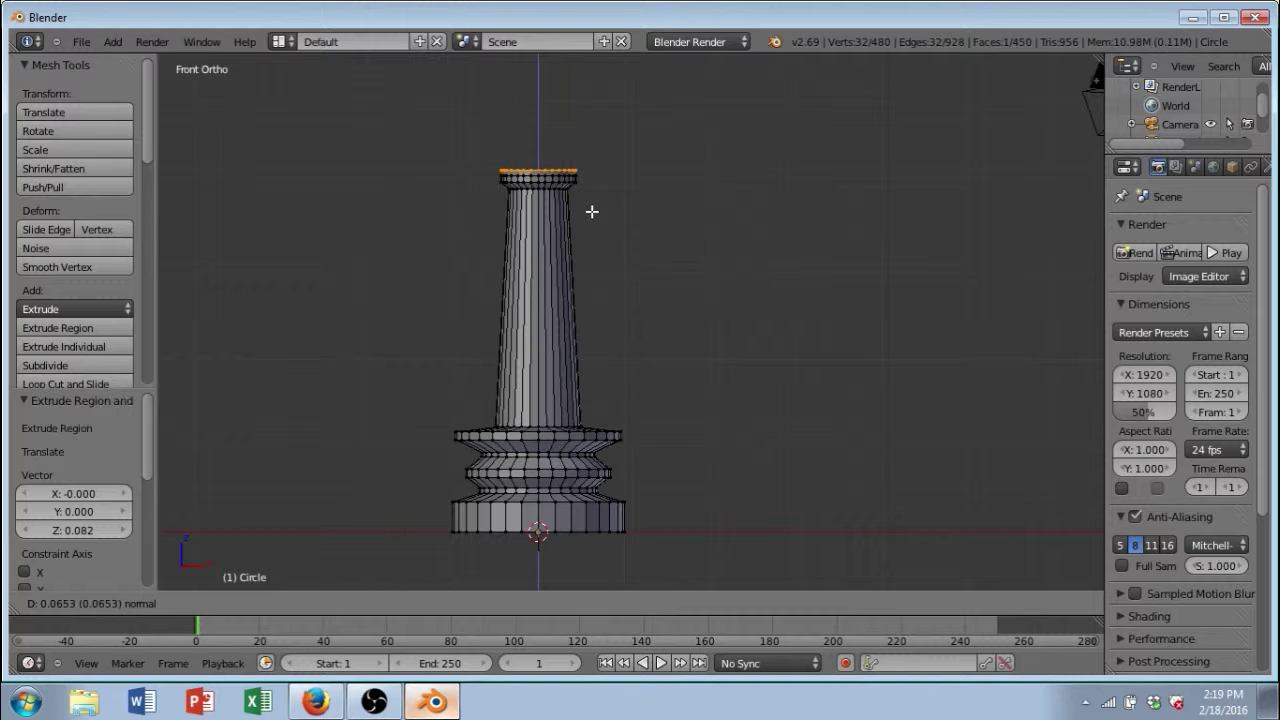
click(592, 211)
key(s)
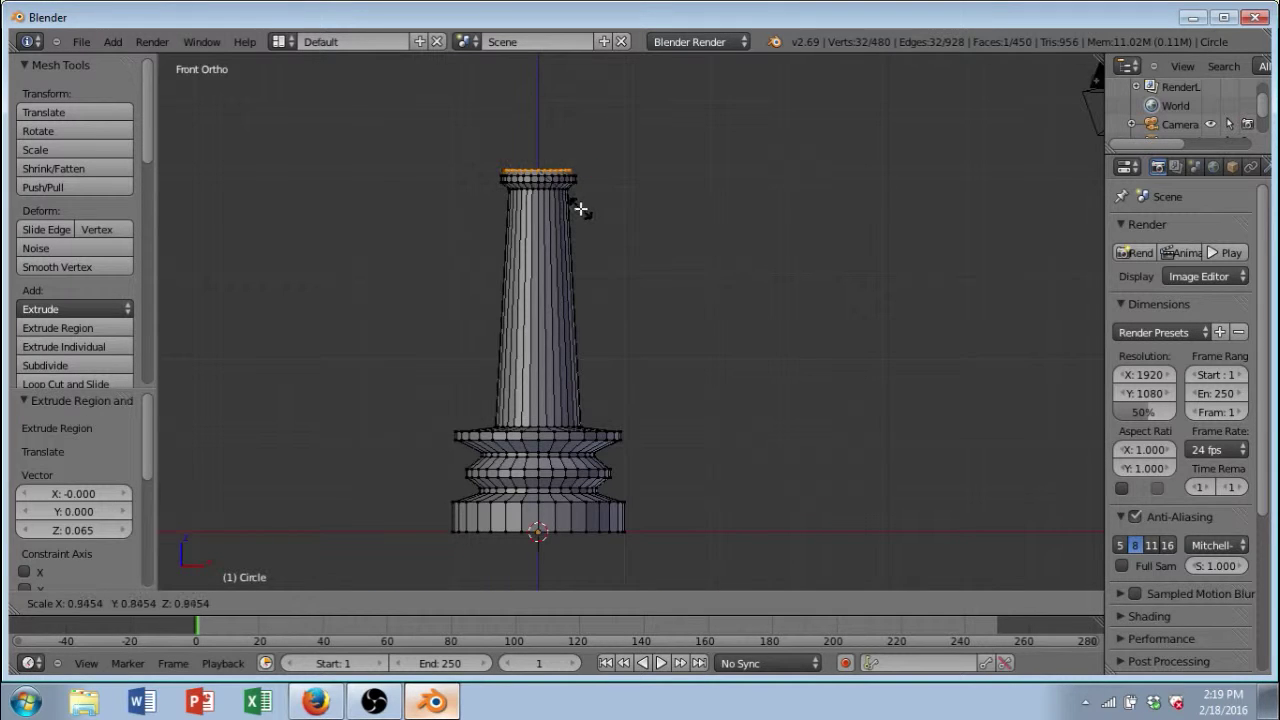
click(573, 202)
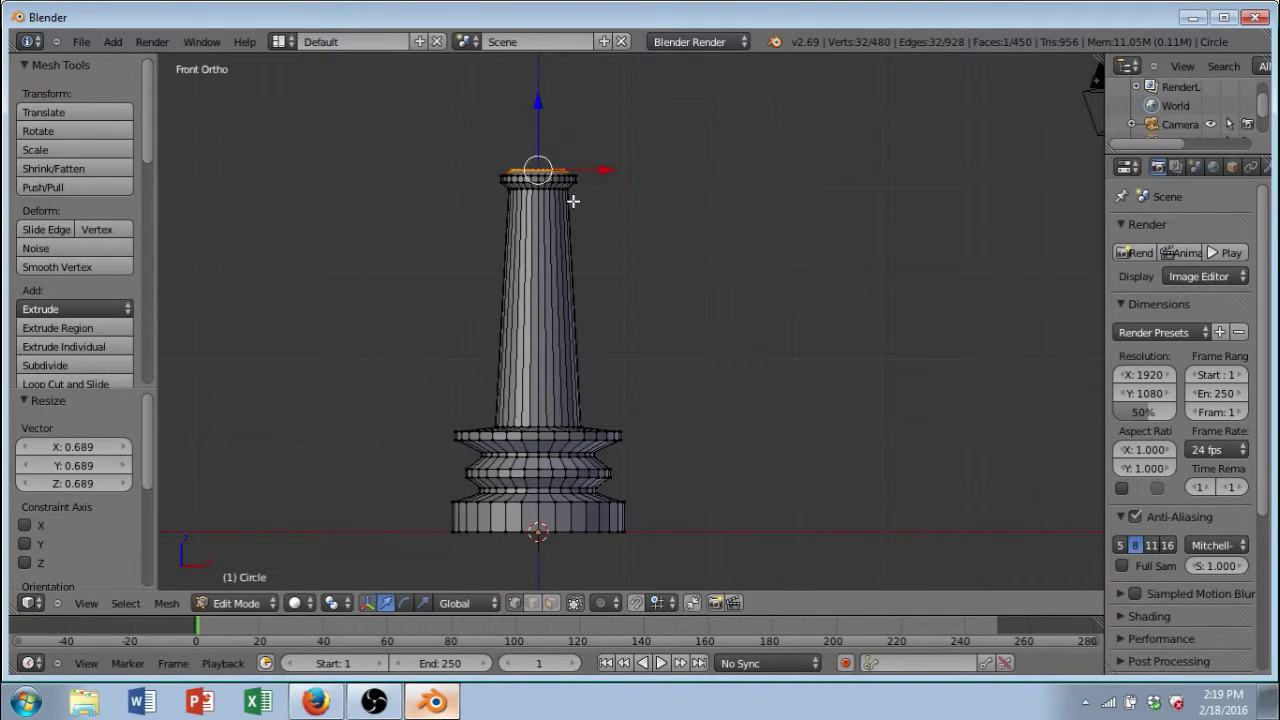
Step: Extrude the top face up by about 0.15 and scale it to about 0.86 to form a small tapered tip
key(e)
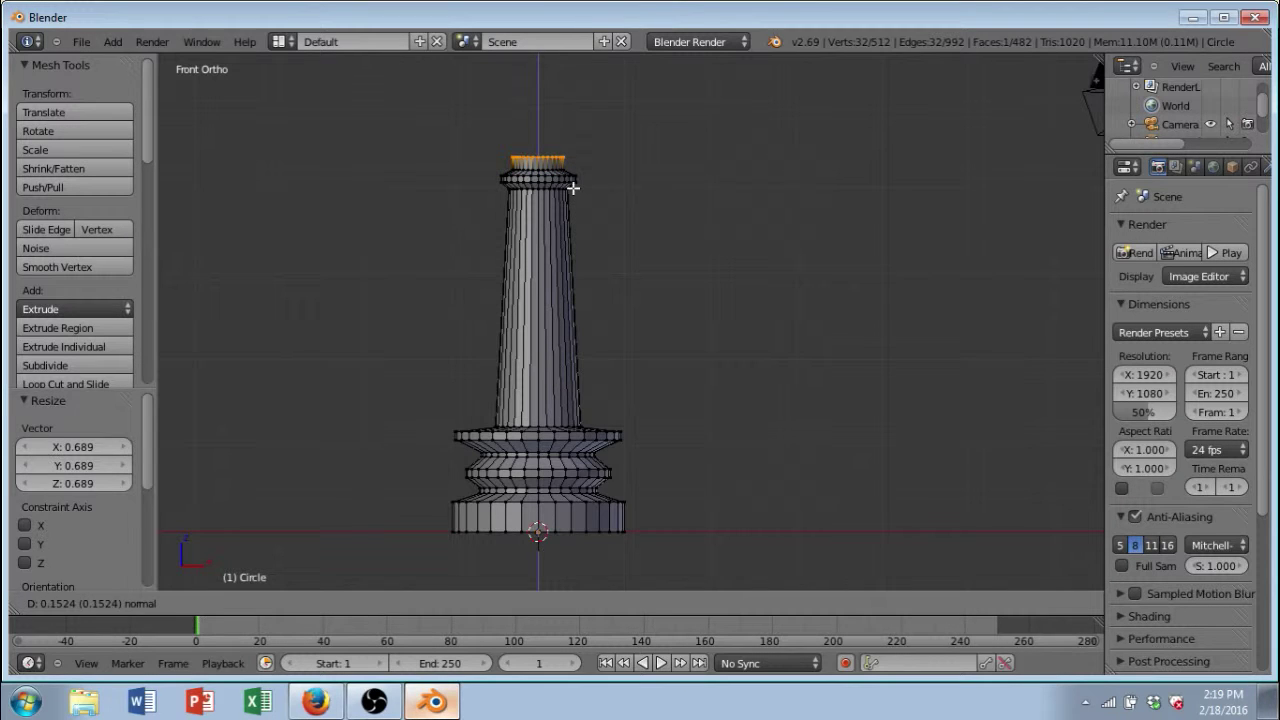
click(573, 187)
key(s)
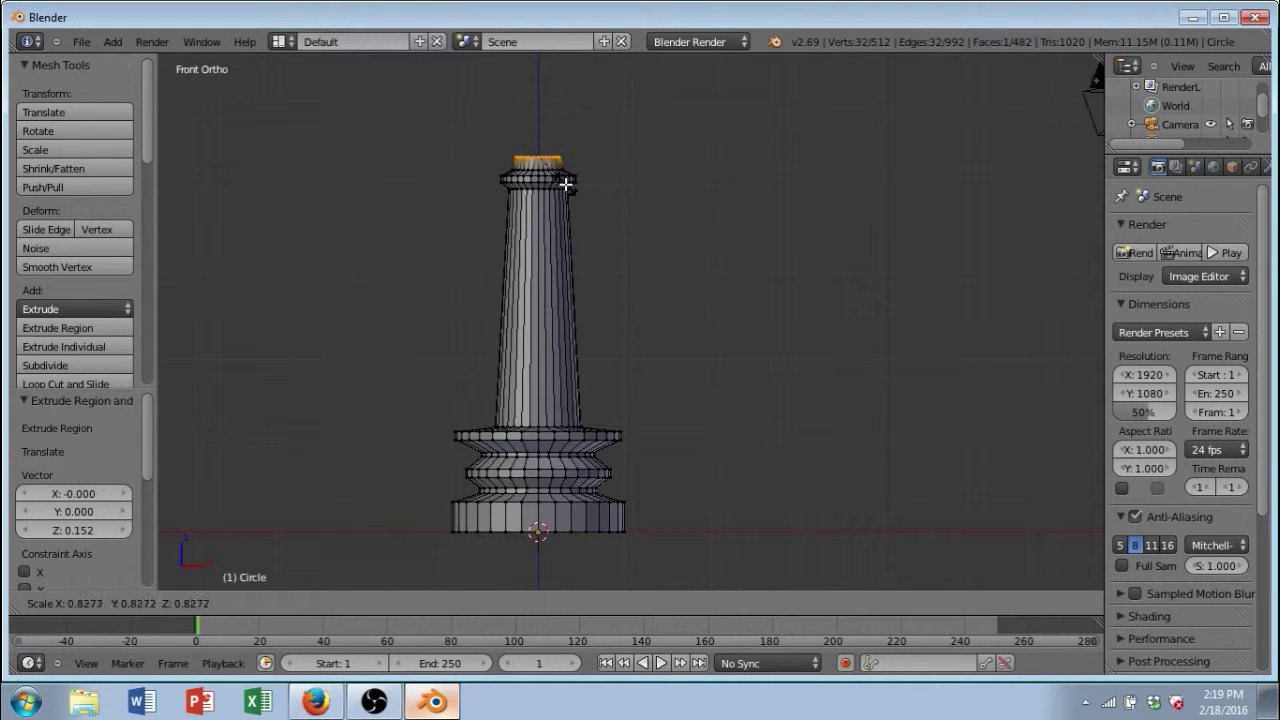
click(566, 185)
Step: Return to Object Mode and add a UV sphere mesh to the scene
middle_drag(610, 240, 571, 257)
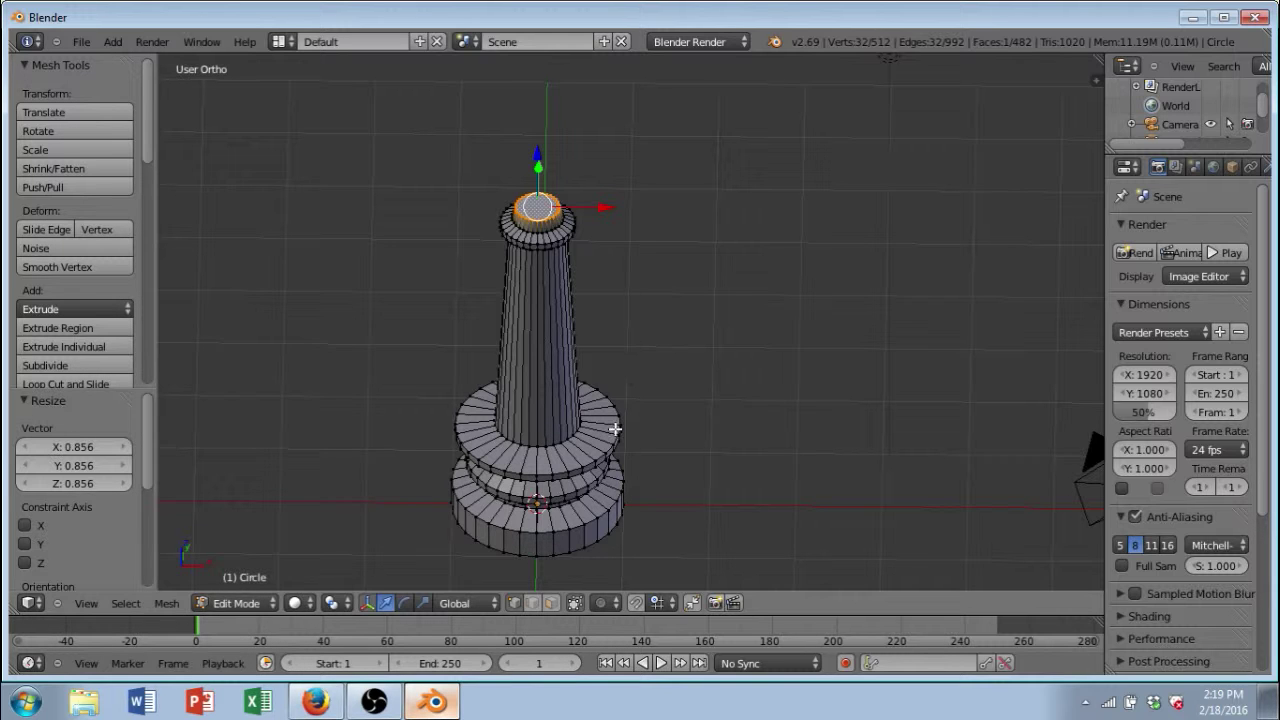
mouse_move(614, 429)
middle_down()
mouse_move(449, 409)
mouse_move(591, 220)
mouse_move(683, 451)
mouse_move(612, 411)
mouse_move(590, 430)
middle_up()
click(270, 600)
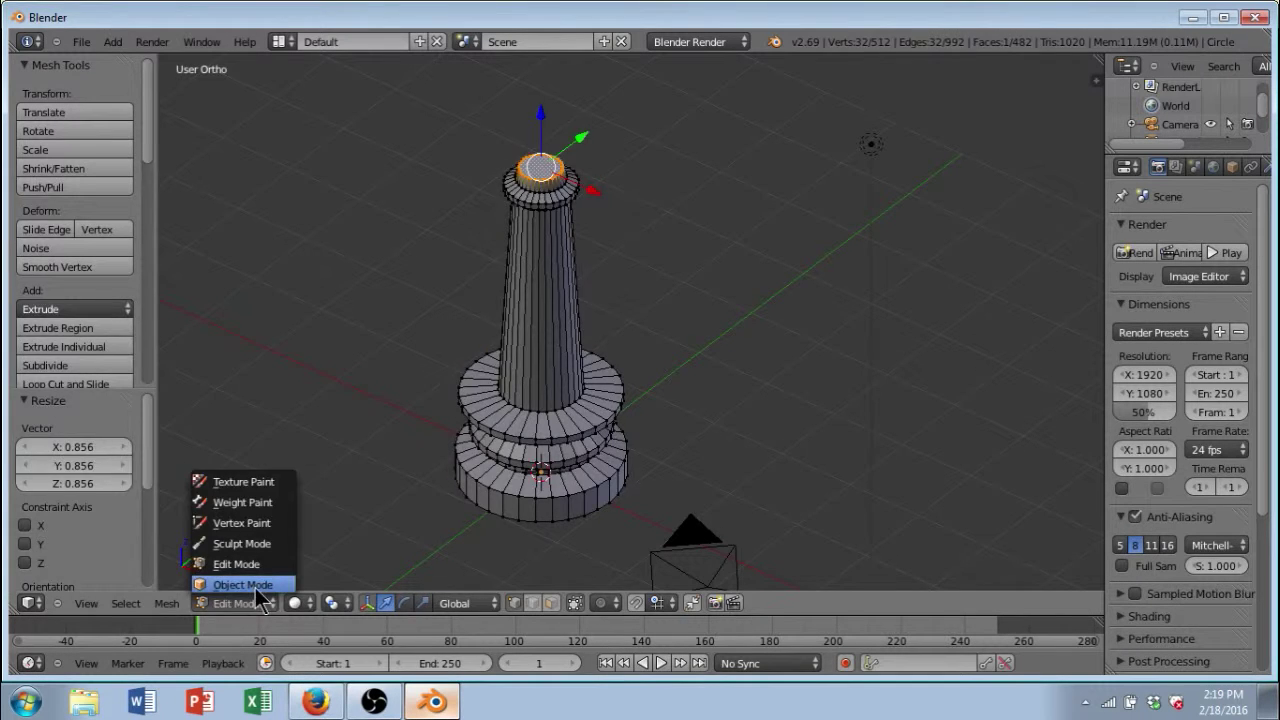
click(255, 585)
click(113, 42)
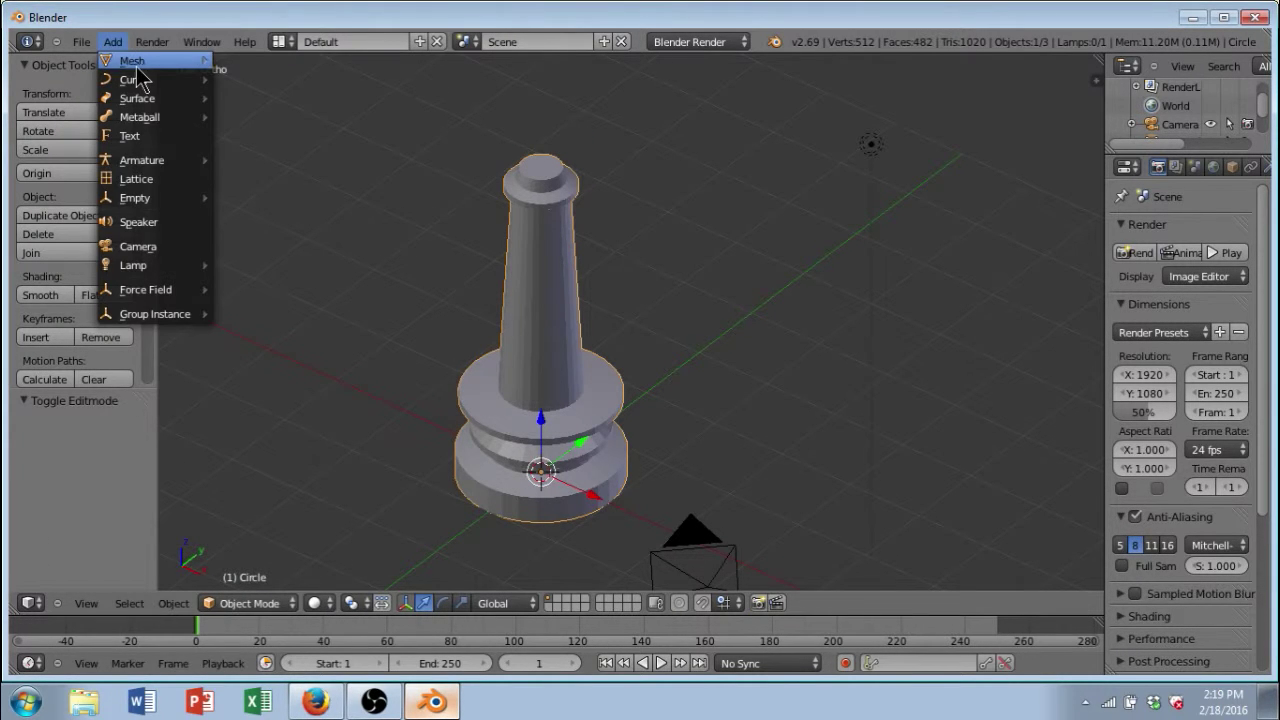
mouse_move(134, 62)
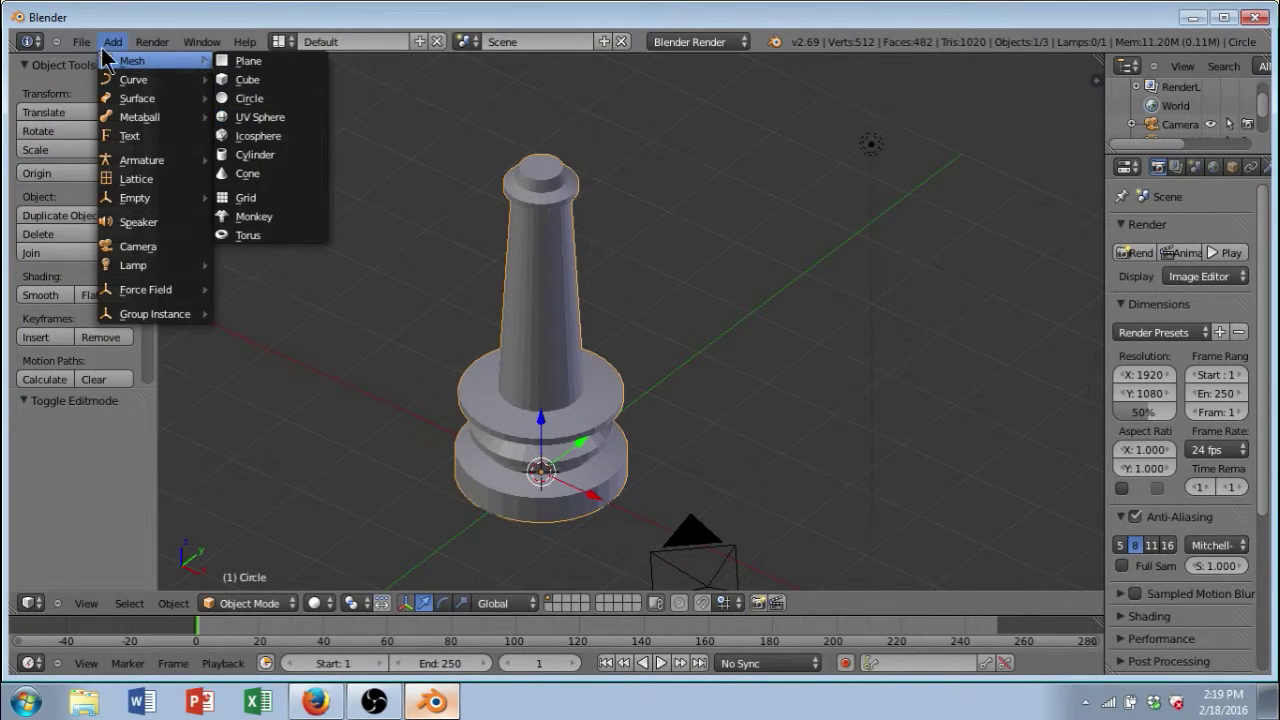
click(272, 121)
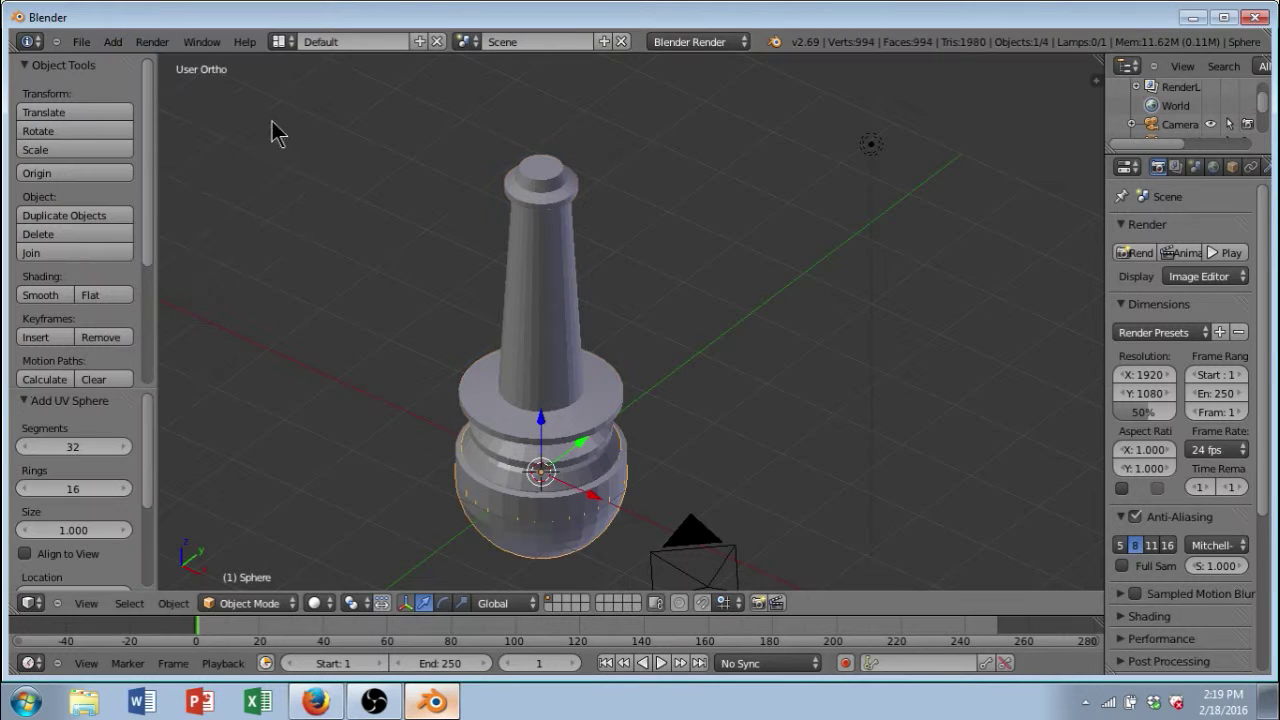
Step: Raise the sphere above the shaft, scale it to about 0.49, and lower it along Z by about 0.56 onto the tip
drag(544, 423, 522, 53)
key(s)
click(548, 95)
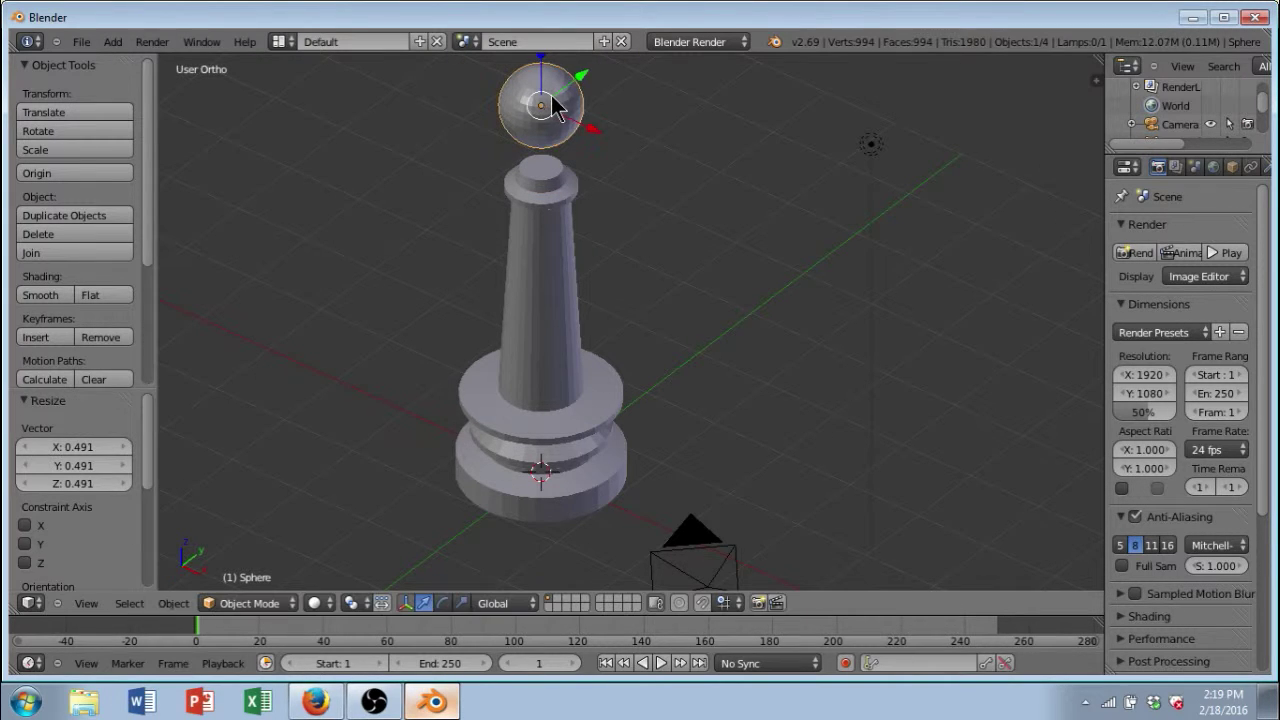
shift+middle_drag(577, 139, 578, 182)
drag(545, 94, 548, 152)
Step: Select the turned body beneath the sphere and switch it to Edit Mode
key(KP_1)
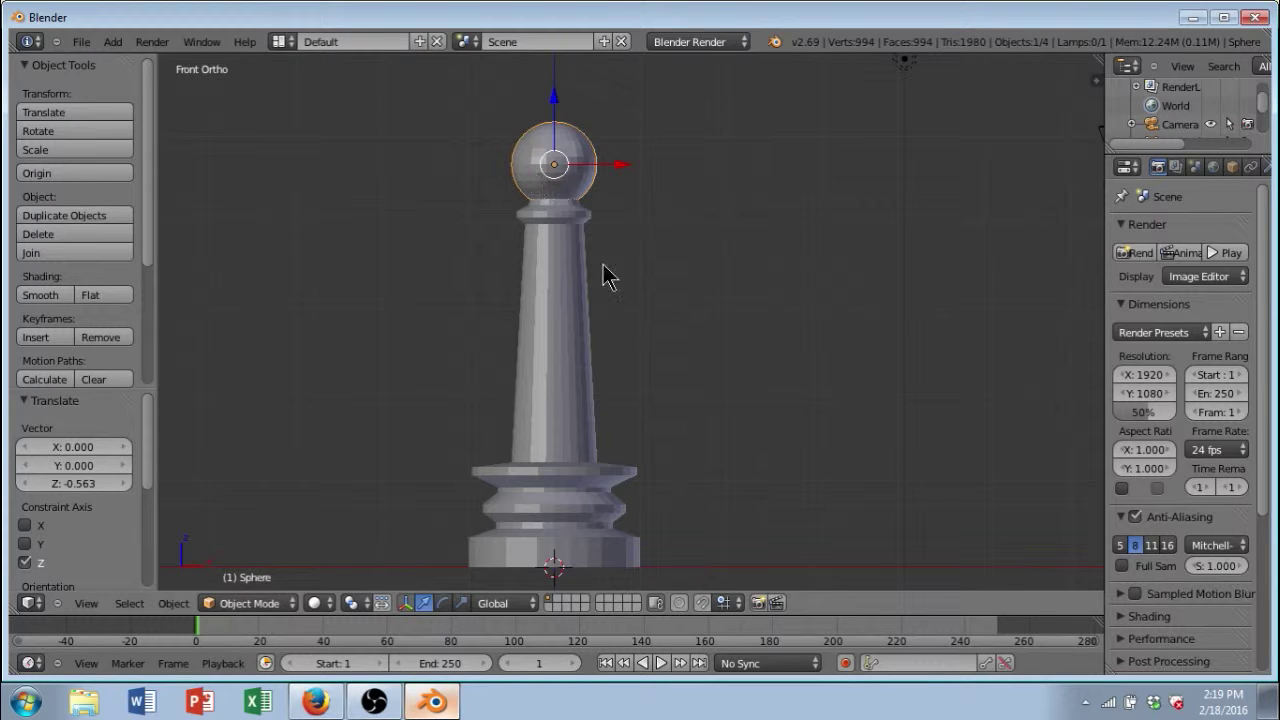
middle_drag(657, 337, 601, 387)
scroll(663, 357, down, 3)
middle_drag(642, 438, 611, 443)
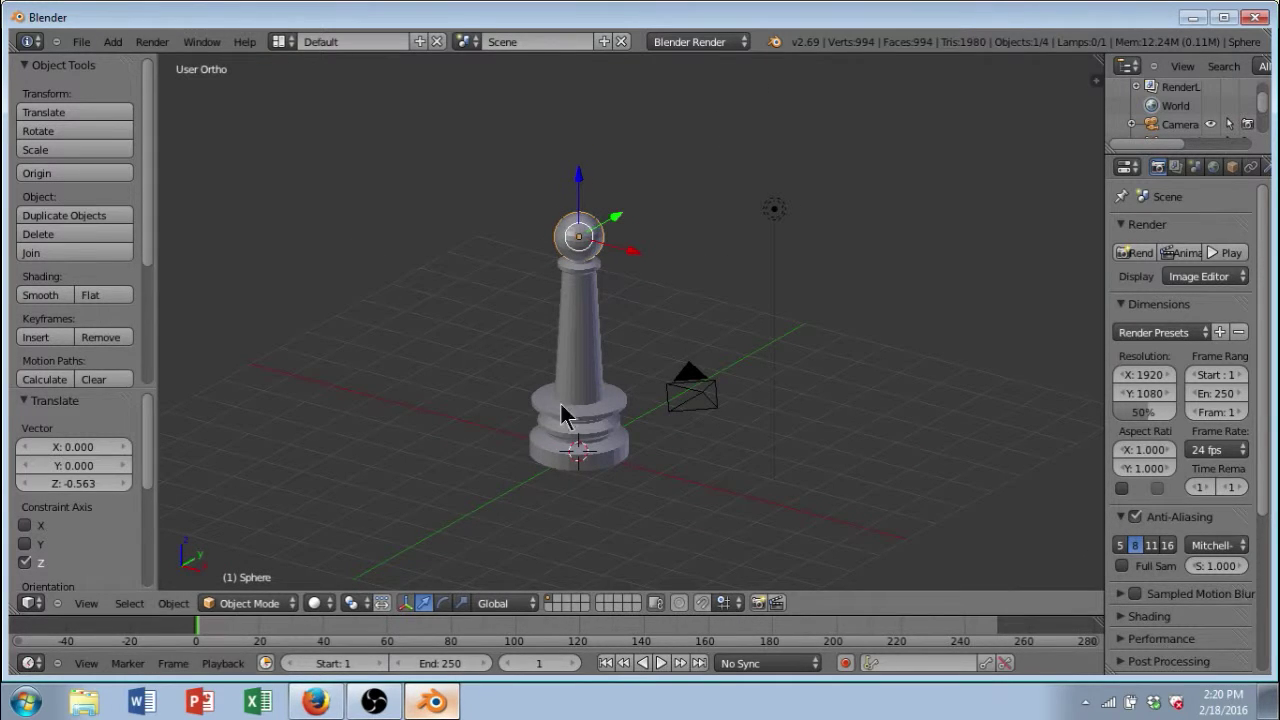
click(587, 340)
right_click(587, 340)
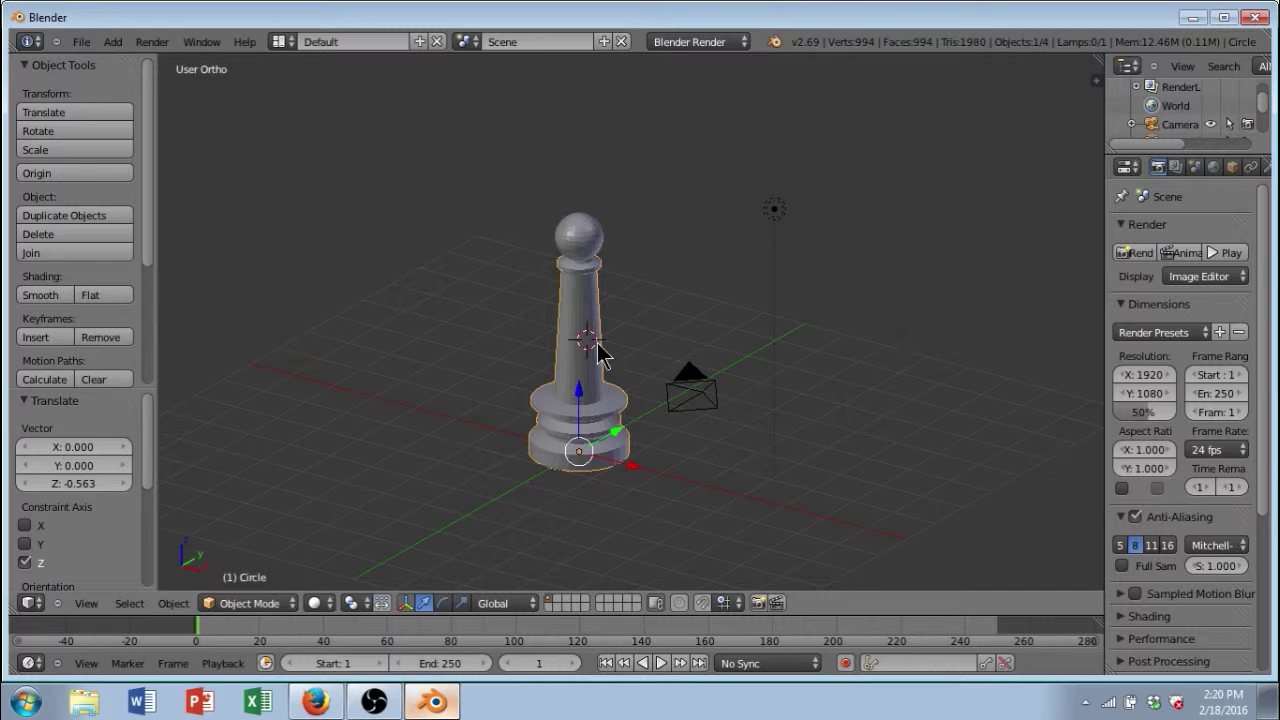
click(275, 599)
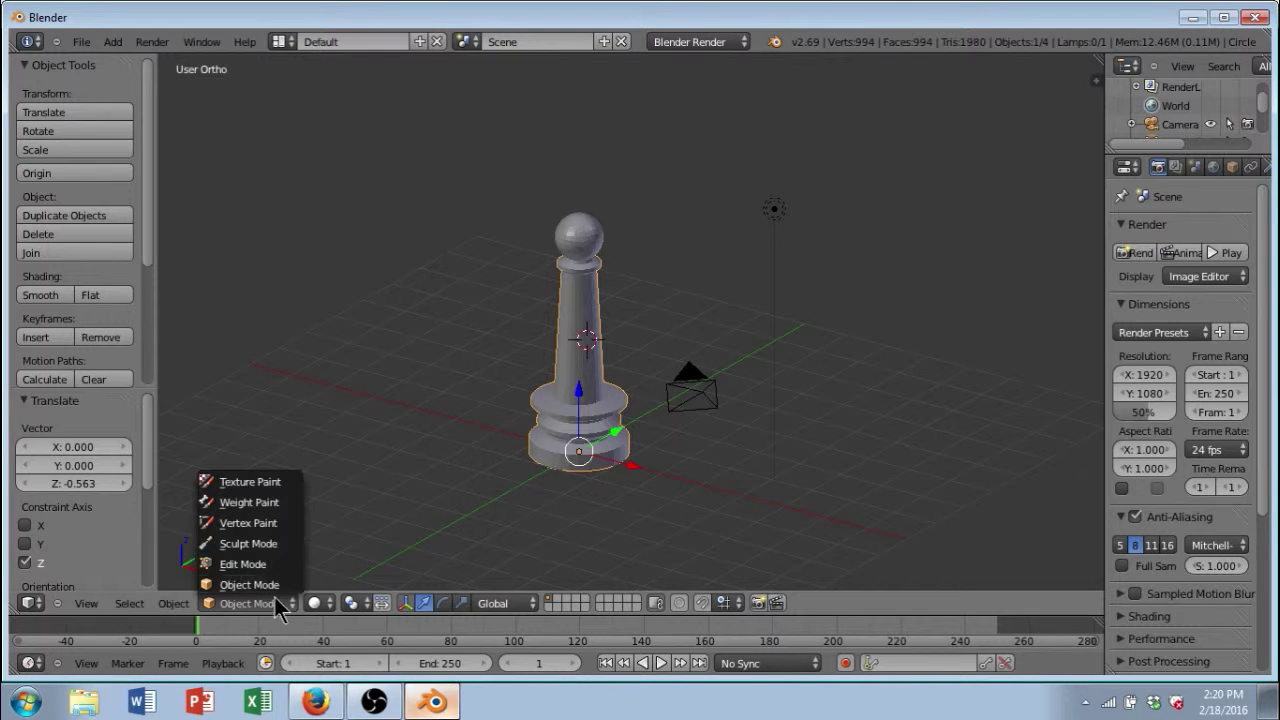
click(243, 564)
Step: Box-select the vertices along the bottom edge of the base from the front view
scroll(505, 466, up, 4)
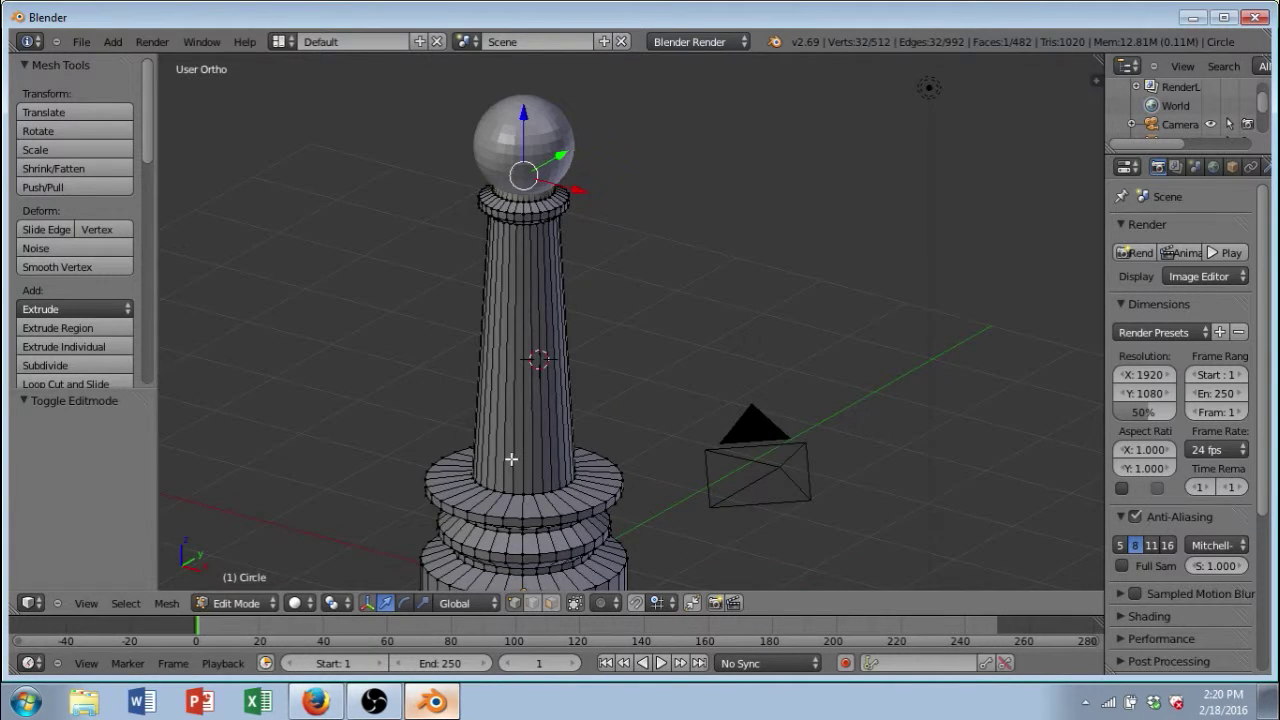
key(KP_1)
shift+scroll(654, 406, down, 1)
scroll(677, 309, down, 2)
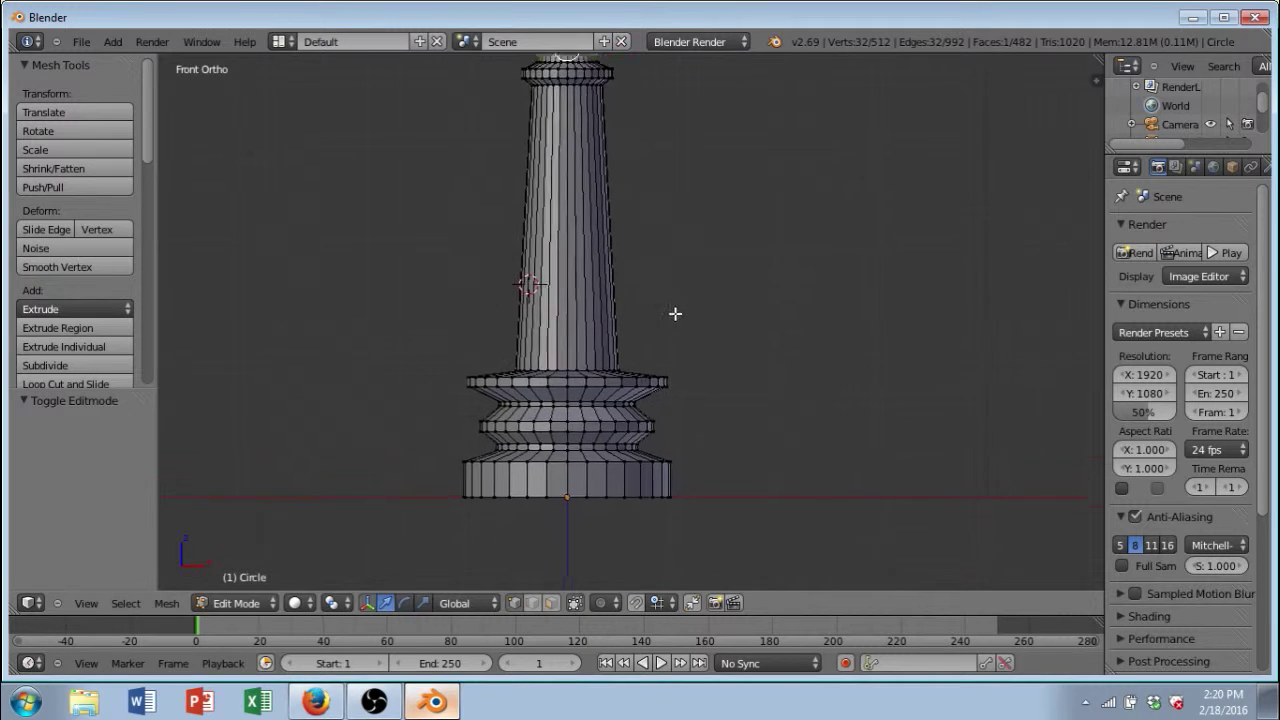
shift+scroll(671, 323, down, 2)
shift+middle_drag(663, 324, 645, 370)
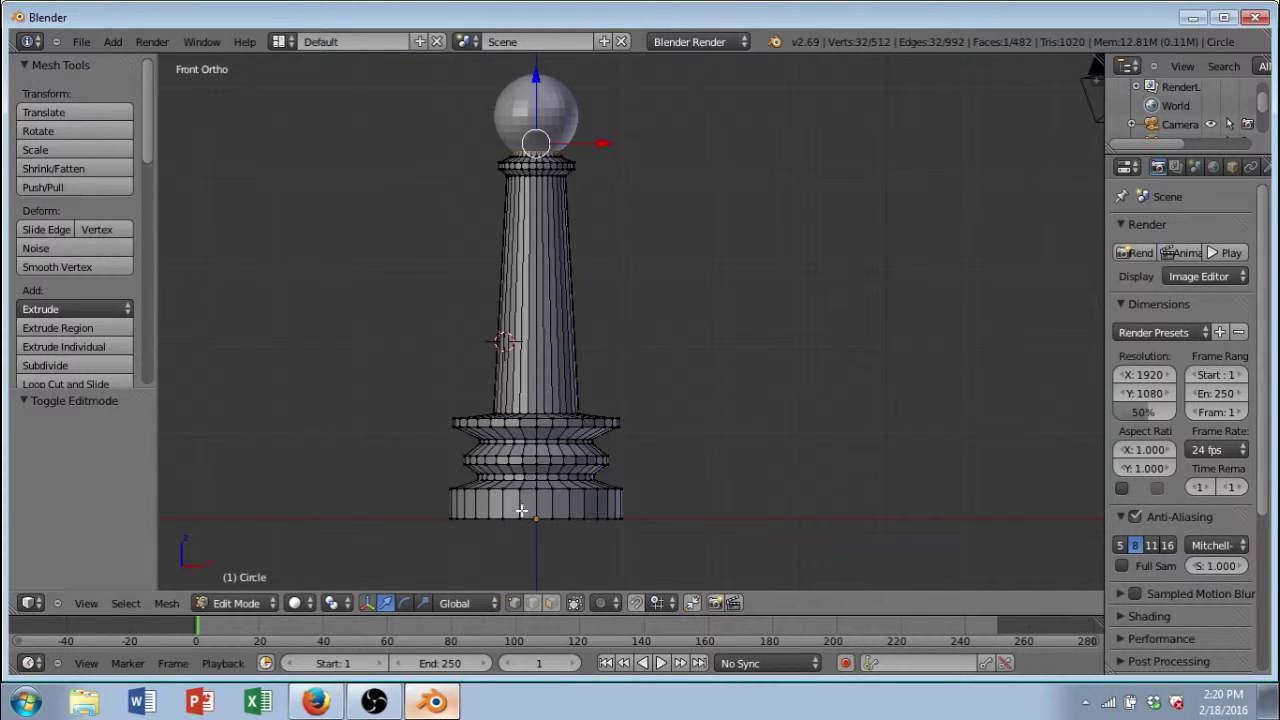
shift+middle_drag(511, 535, 546, 441)
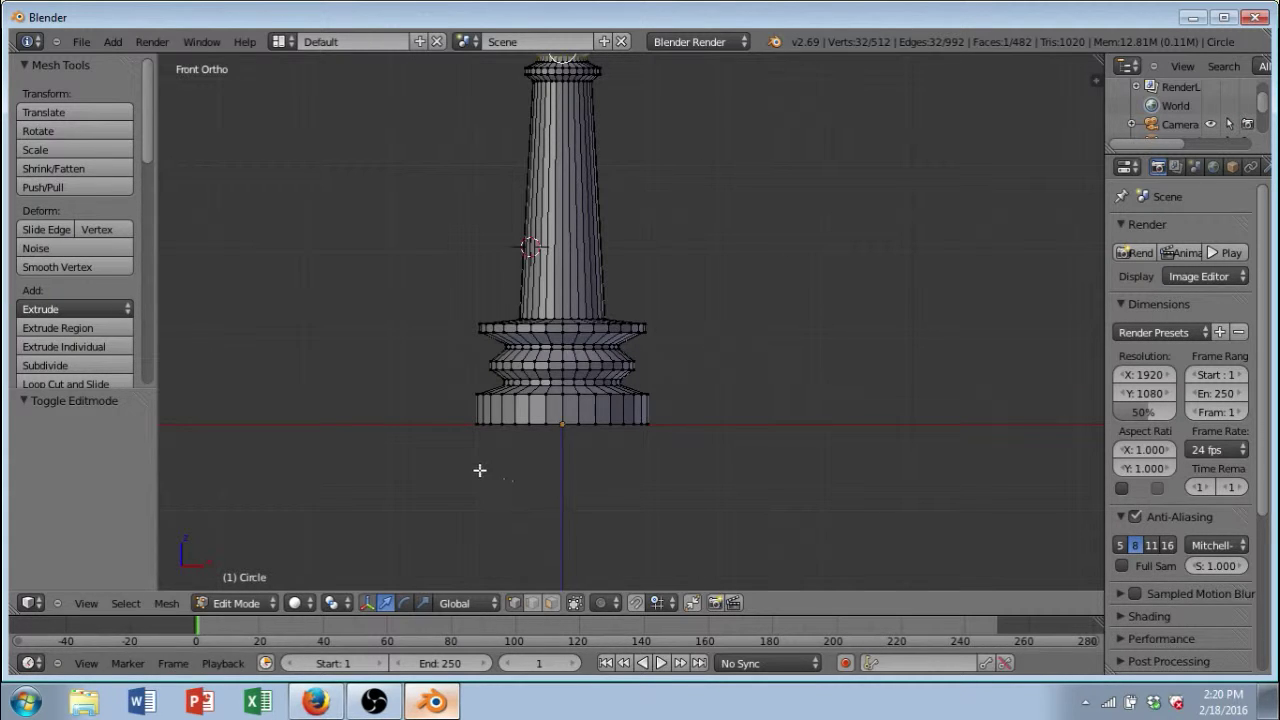
key(b)
drag(446, 412, 663, 443)
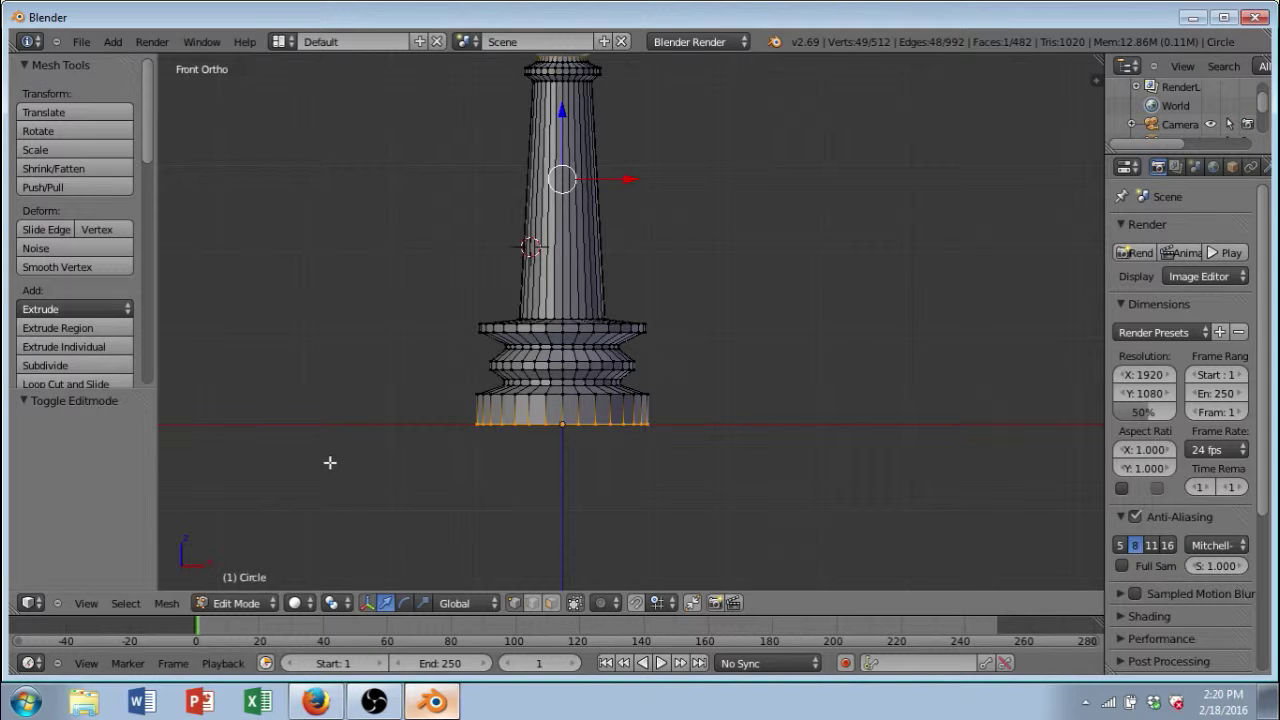
Step: Check the base's underside and add the missing back-side vertices of its bottom edge to the selection
key(KP_3)
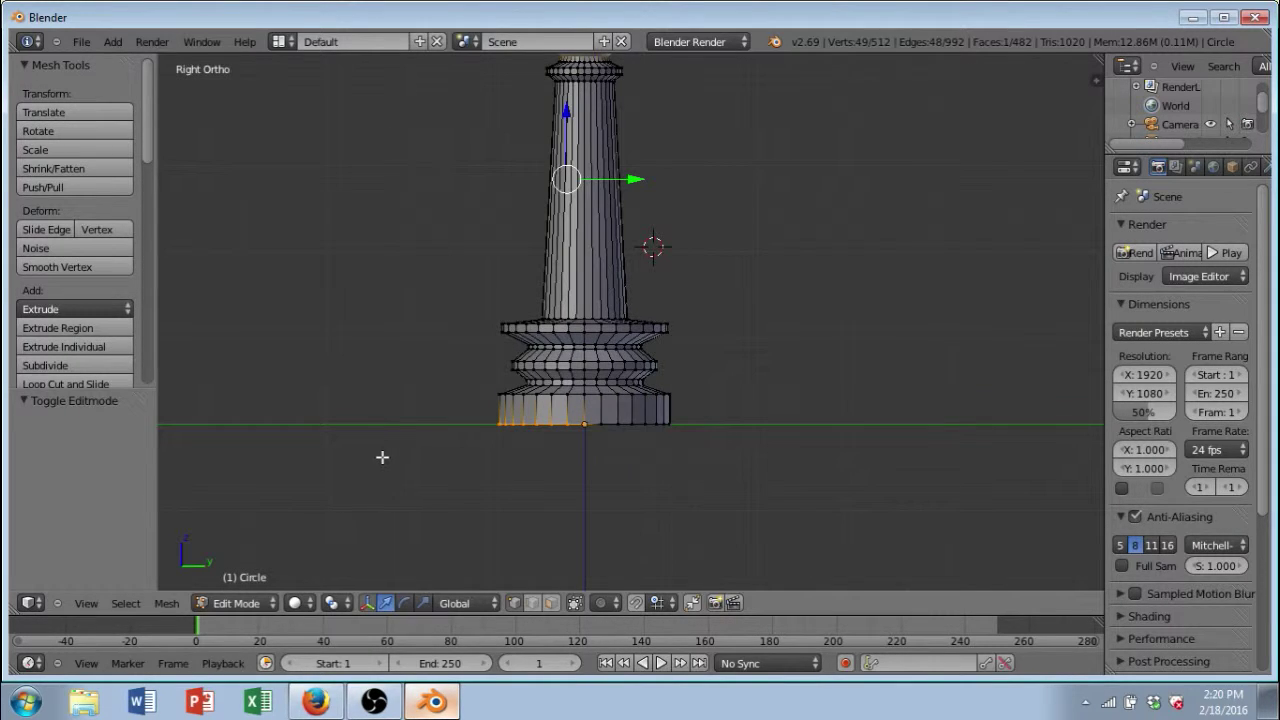
middle_drag(747, 450, 662, 313)
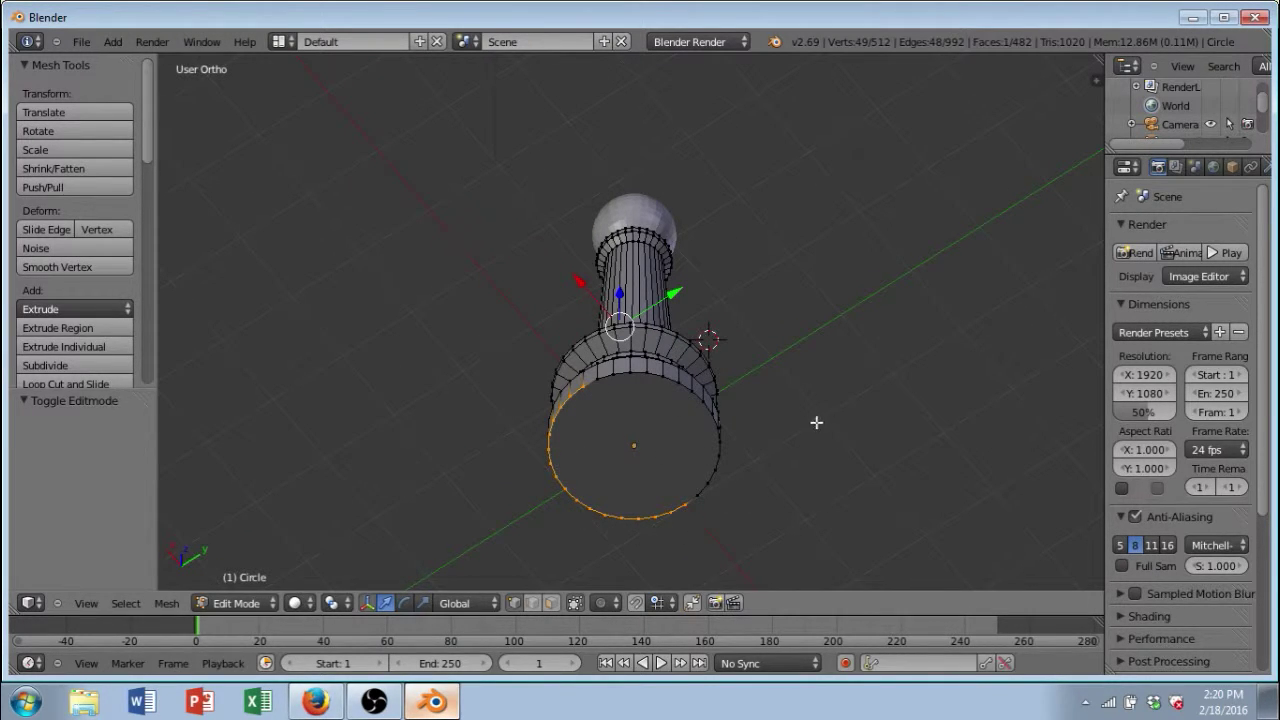
middle_drag(816, 422, 673, 541)
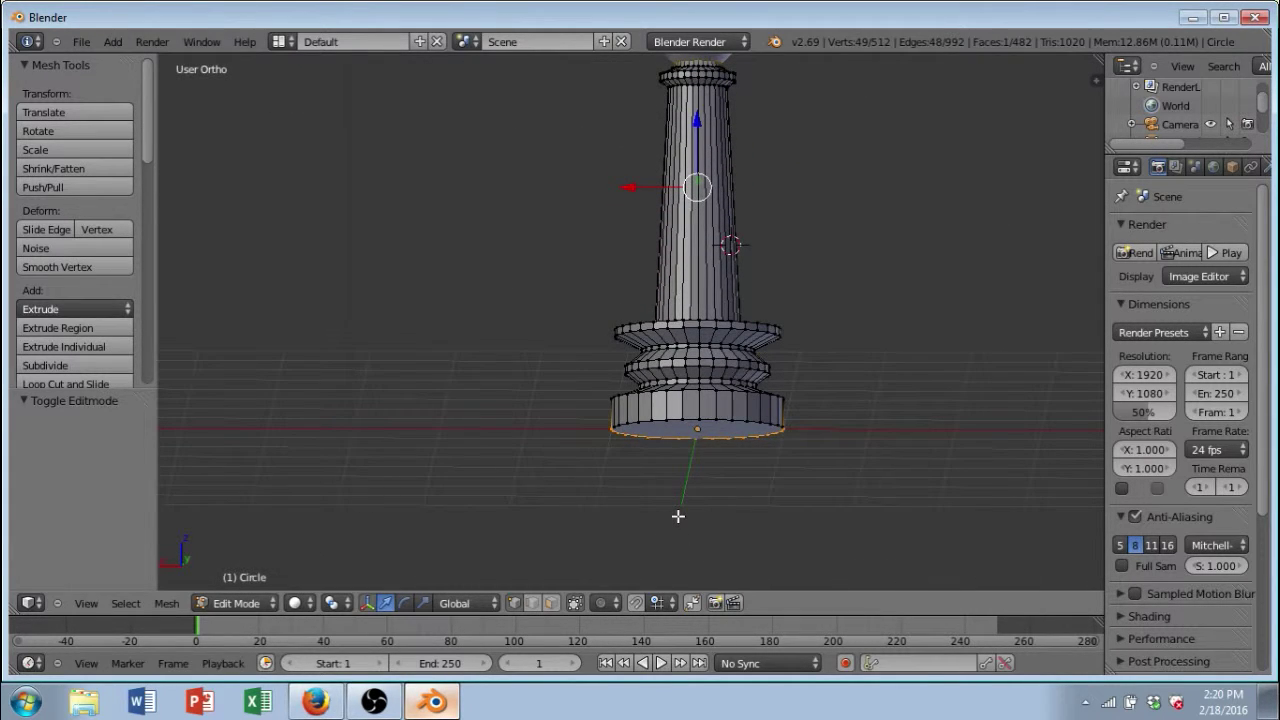
key(b)
drag(597, 416, 795, 452)
middle_drag(797, 463, 816, 187)
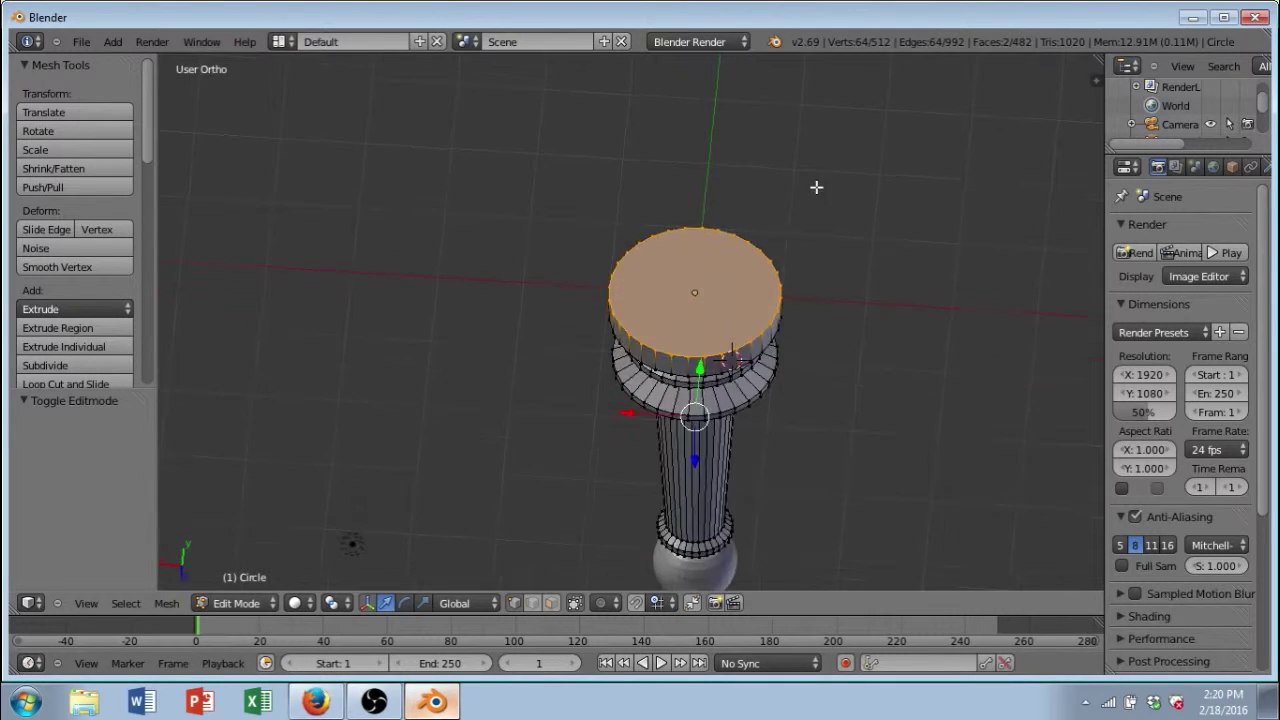
Step: Move the selected bottom ring down along Z by about 0.45 to deepen the base, and clear the selection
key(KP_1)
scroll(612, 364, up, 5)
scroll(612, 359, down, 5)
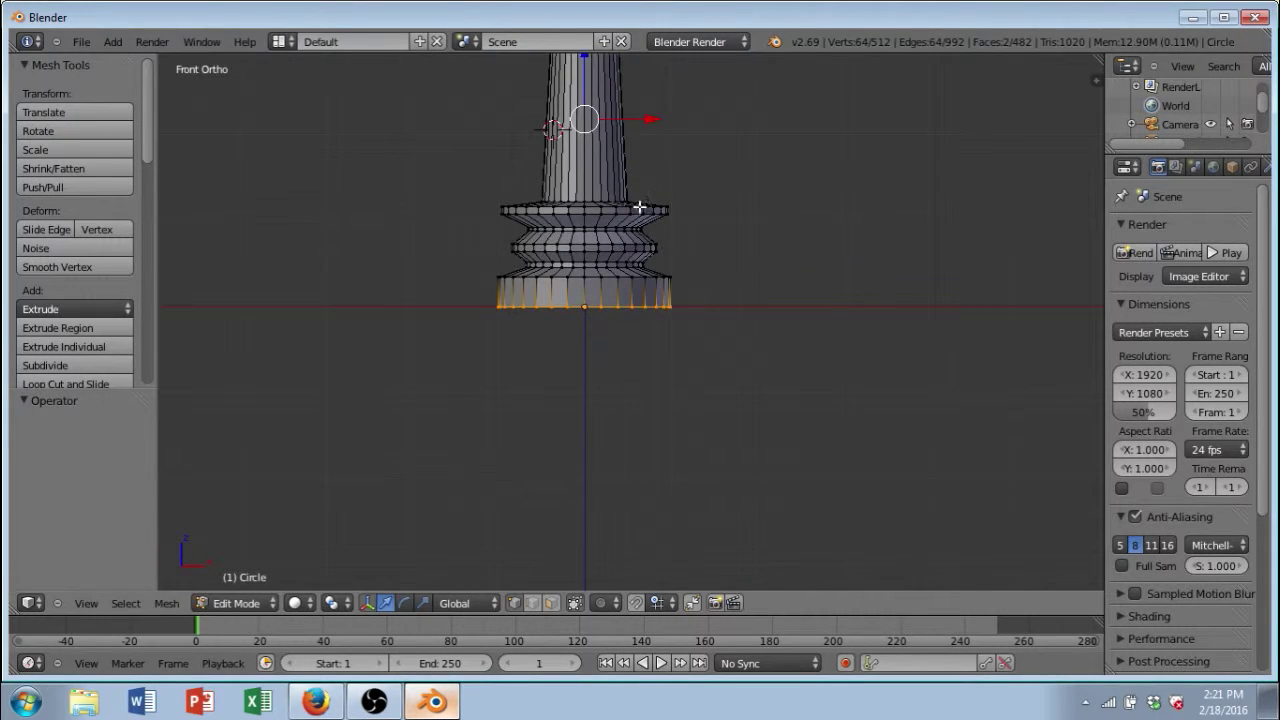
drag(598, 114, 600, 140)
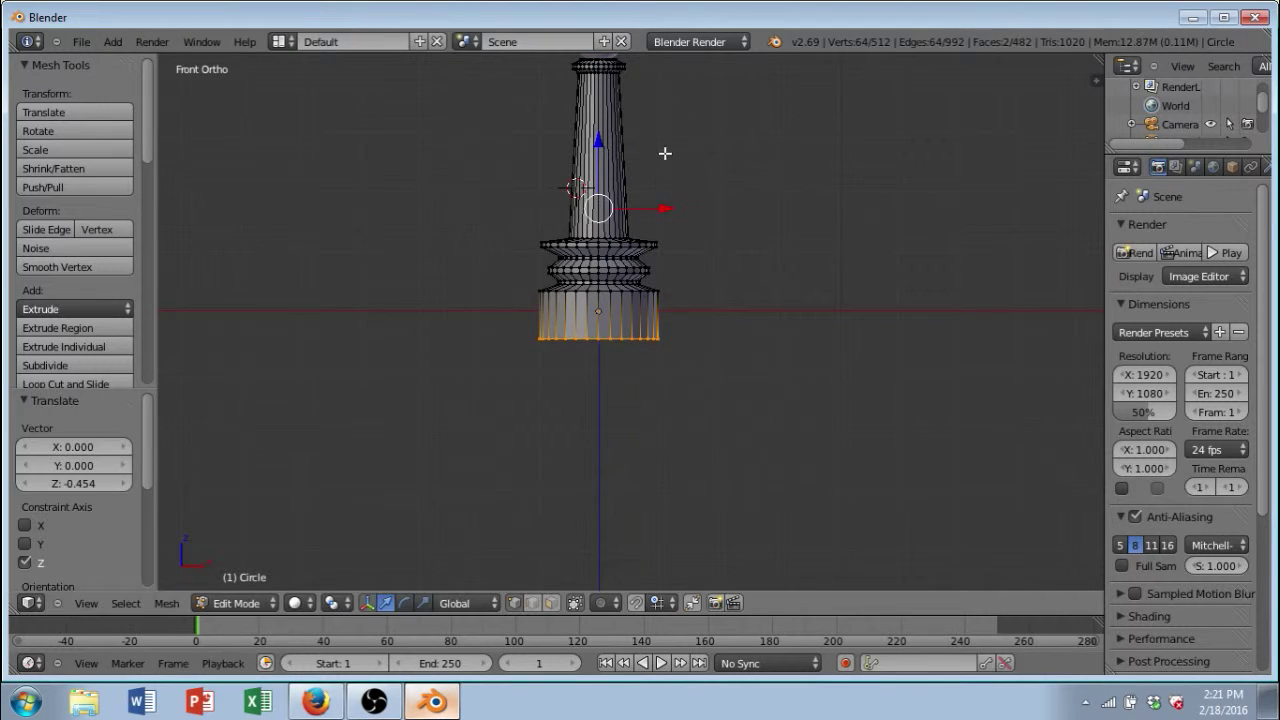
middle_drag(666, 151, 662, 315)
scroll(646, 173, up, 5)
key(a)
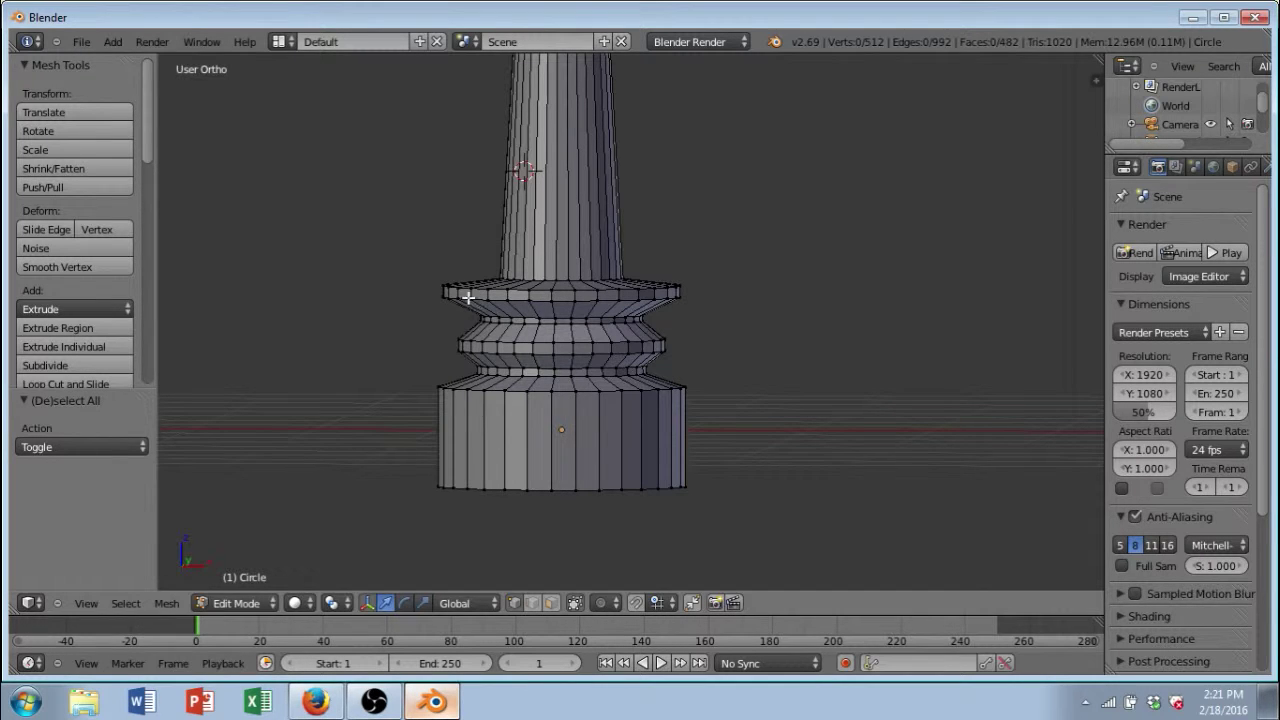
Step: Box-select the shaft's front-side vertices from the upper rim of the wide collar to the tip
key(b)
key(KP_1)
scroll(600, 320, down, 3)
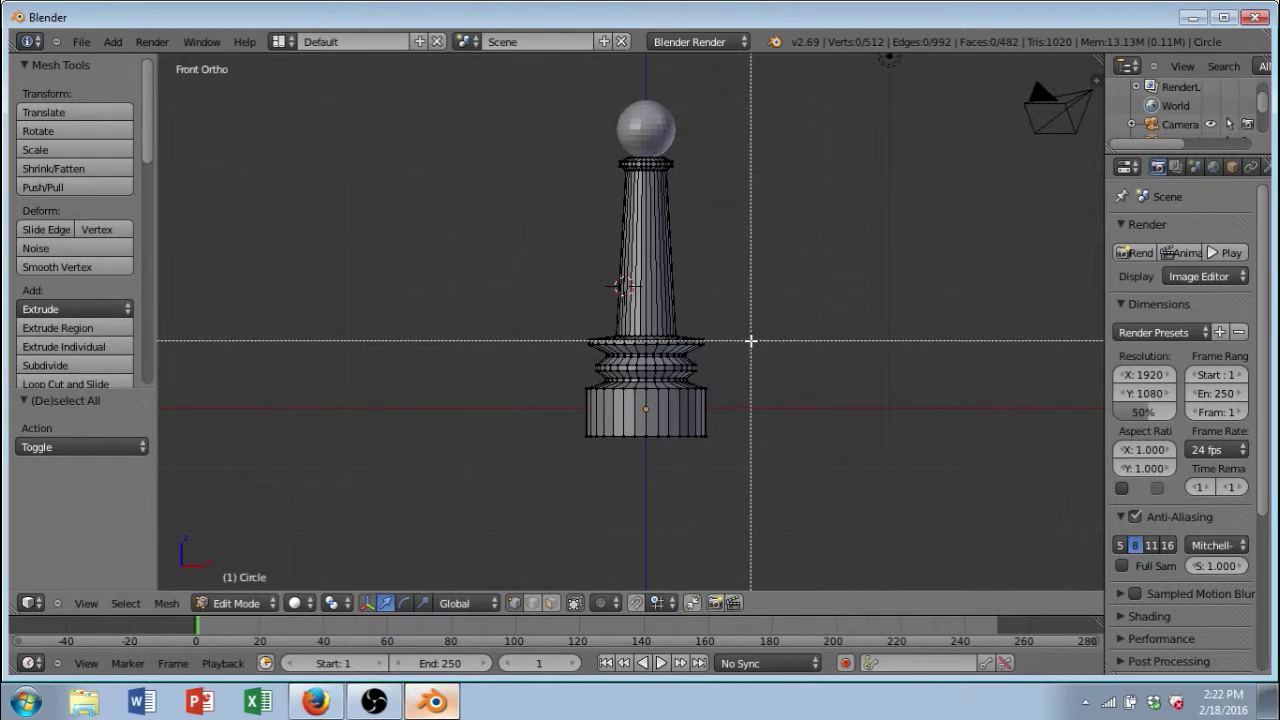
drag(750, 342, 466, 83)
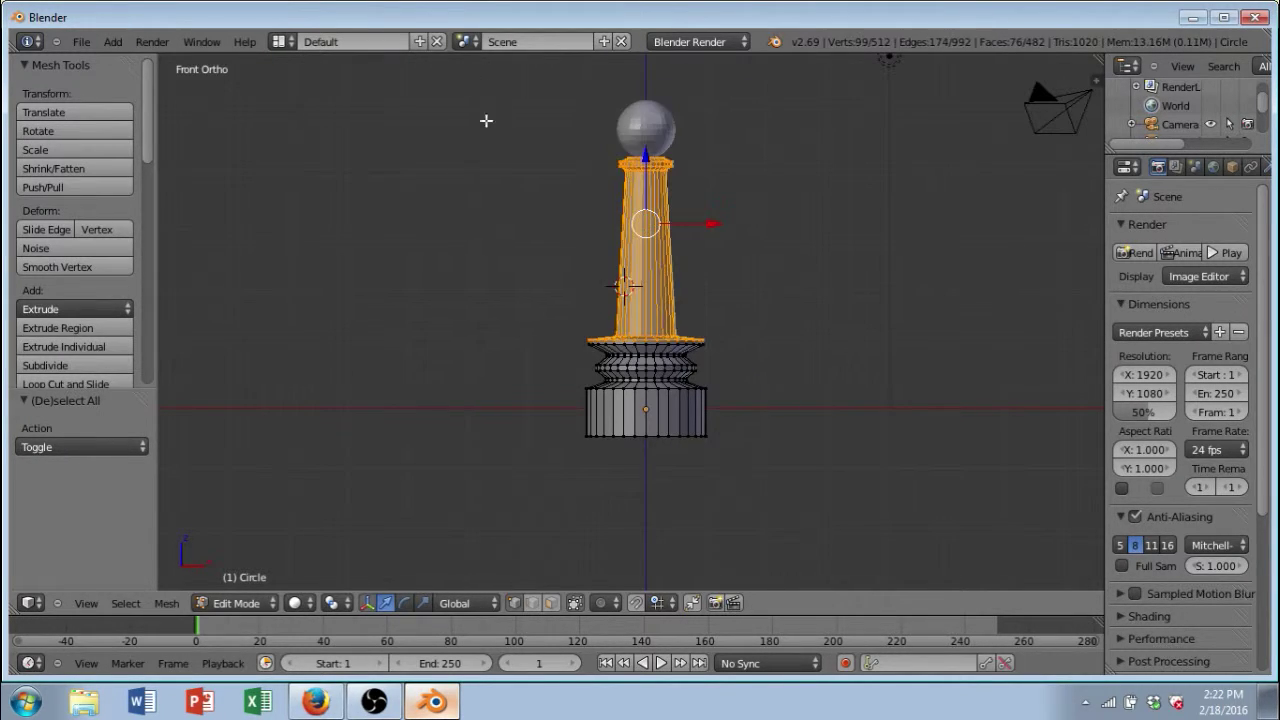
Step: Add the back-side vertices of the shaft and collar rim to the selection, raise them along Z by about 0.21, and deselect all
middle_drag(486, 120, 748, 269)
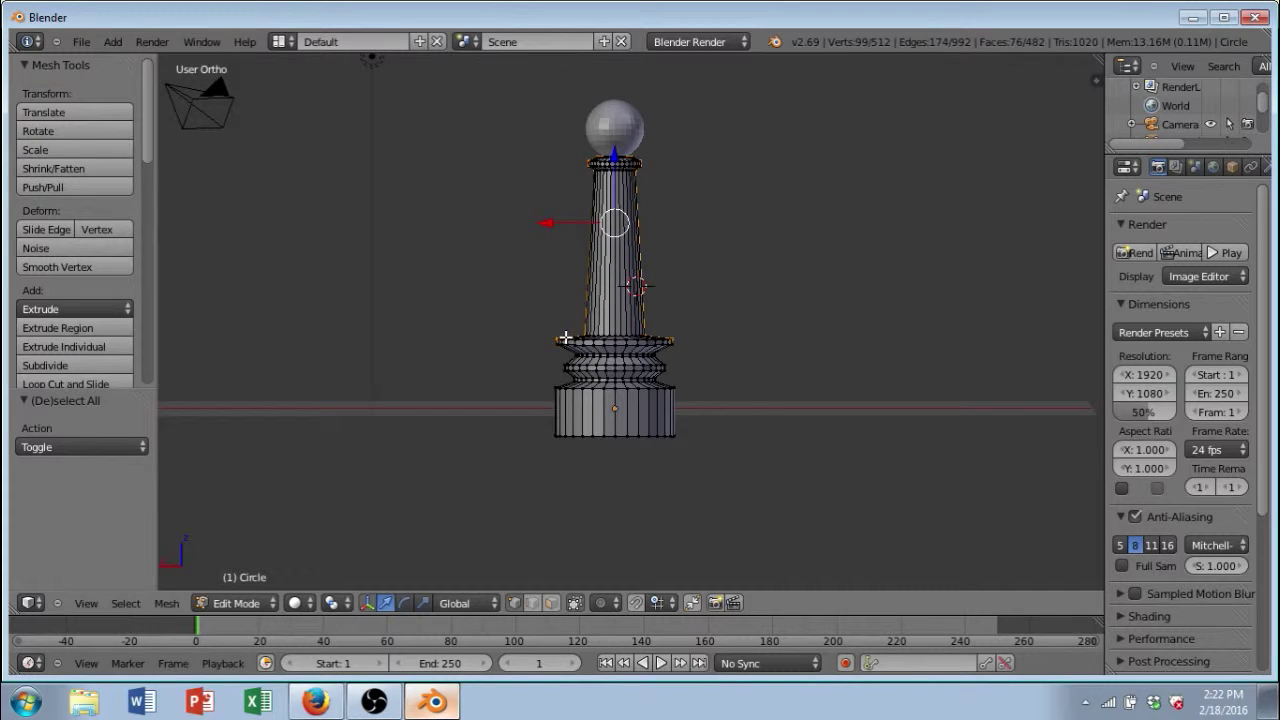
key(b)
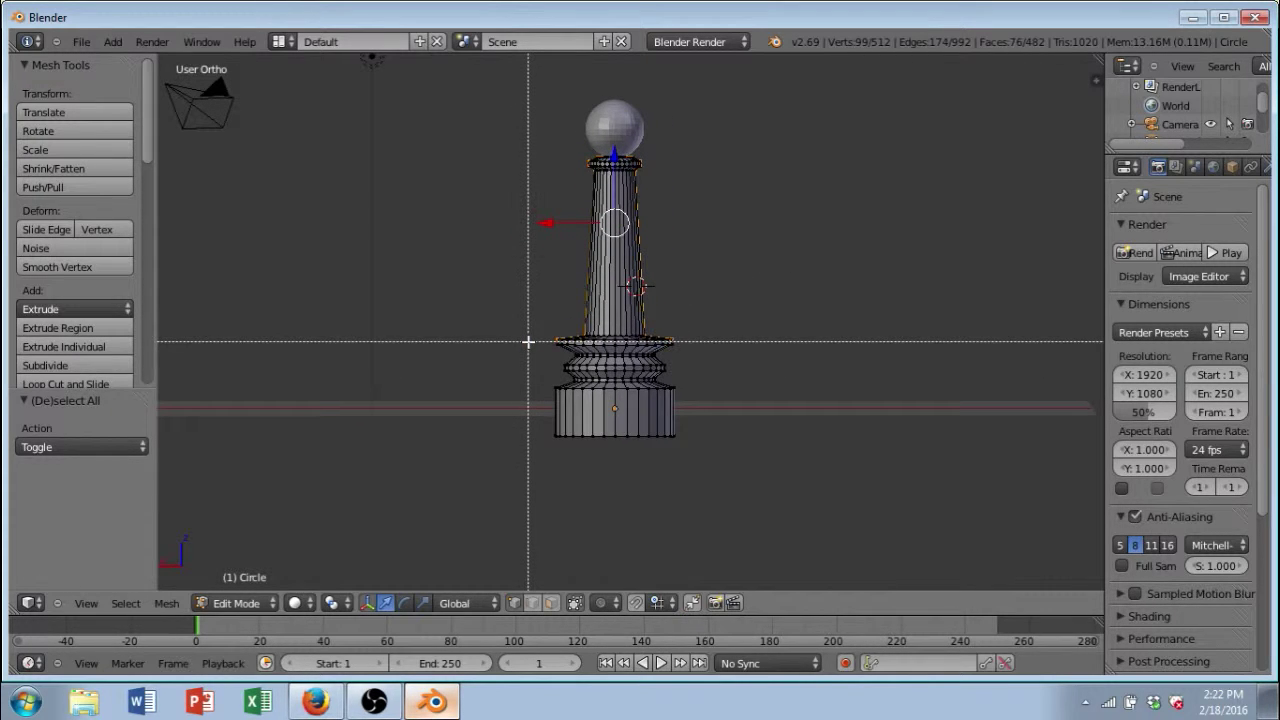
drag(528, 342, 749, 140)
middle_drag(749, 140, 551, 238)
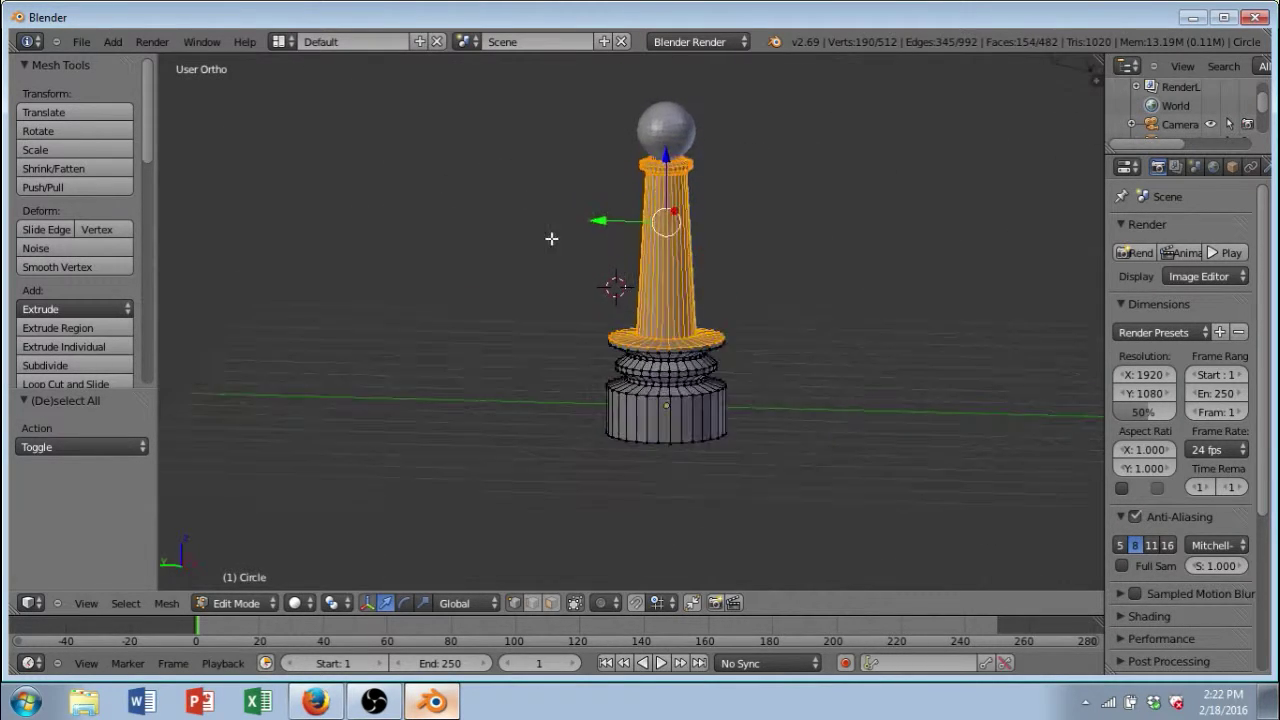
drag(666, 157, 666, 145)
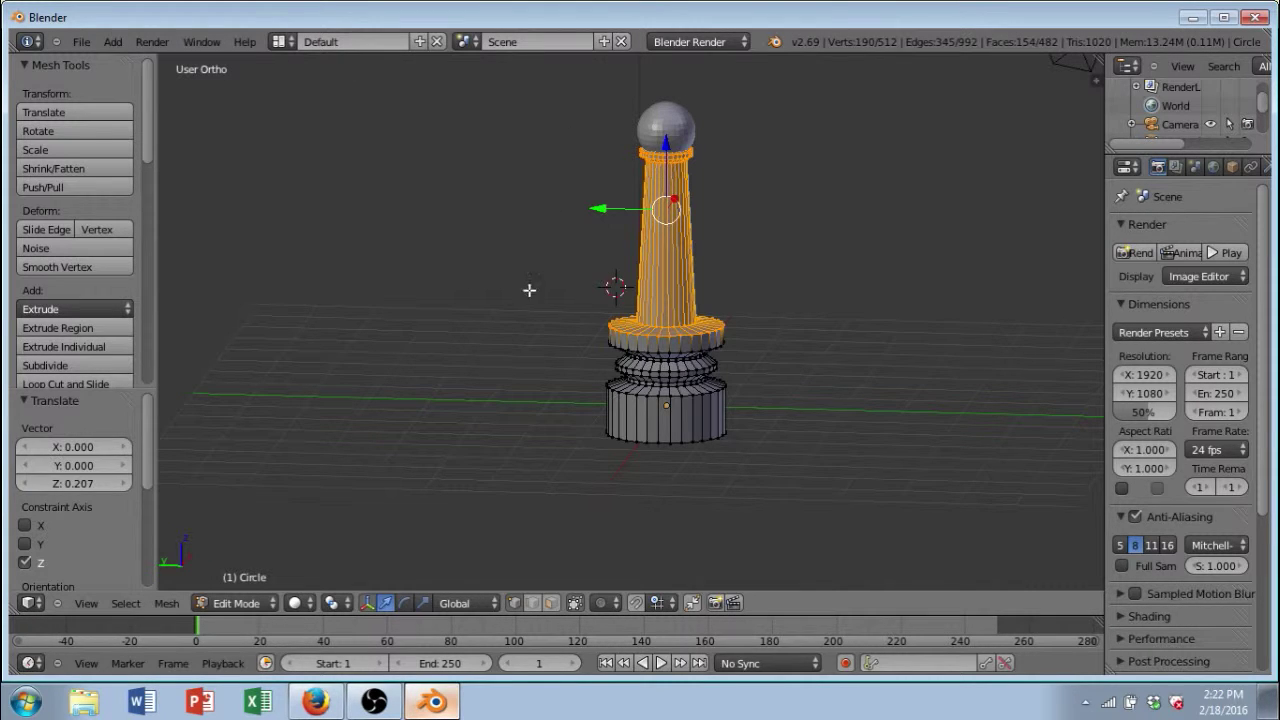
key(a)
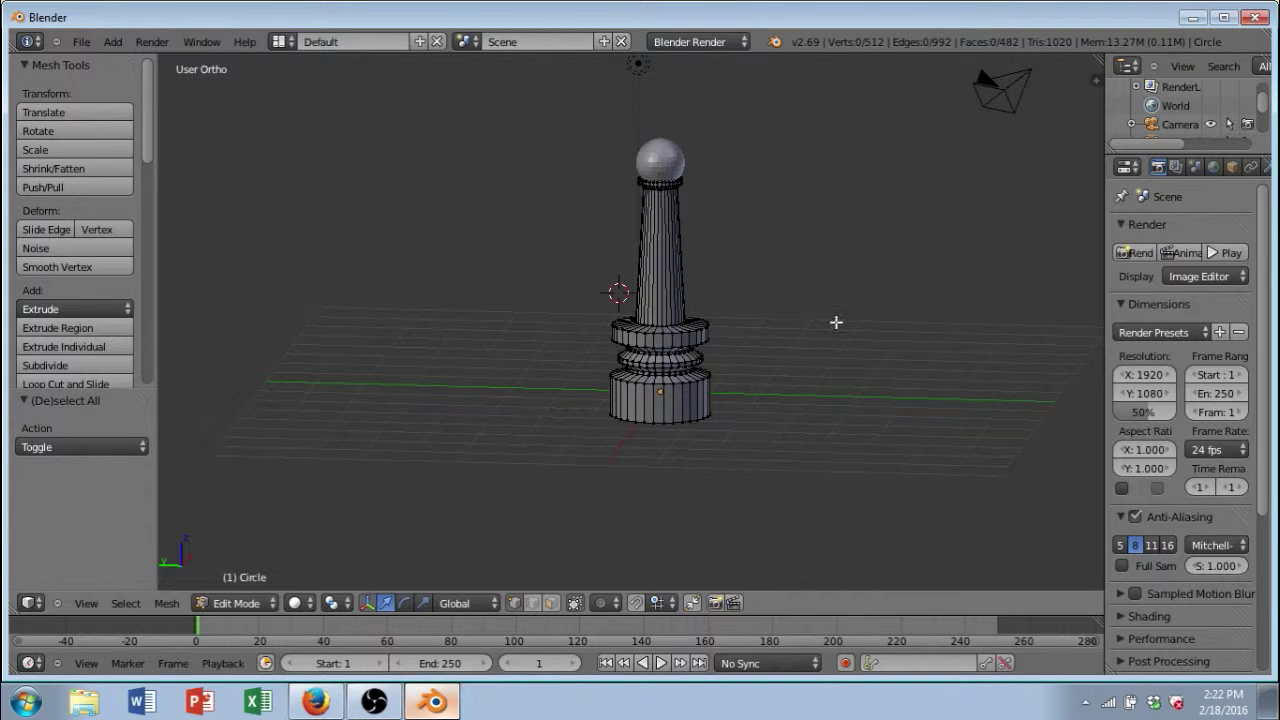
Step: Return to Object Mode, select the sphere, and raise it along Z by about 0.08 to sit on the lifted shaft
key(Tab)
scroll(834, 323, down, 1)
right_click(628, 306)
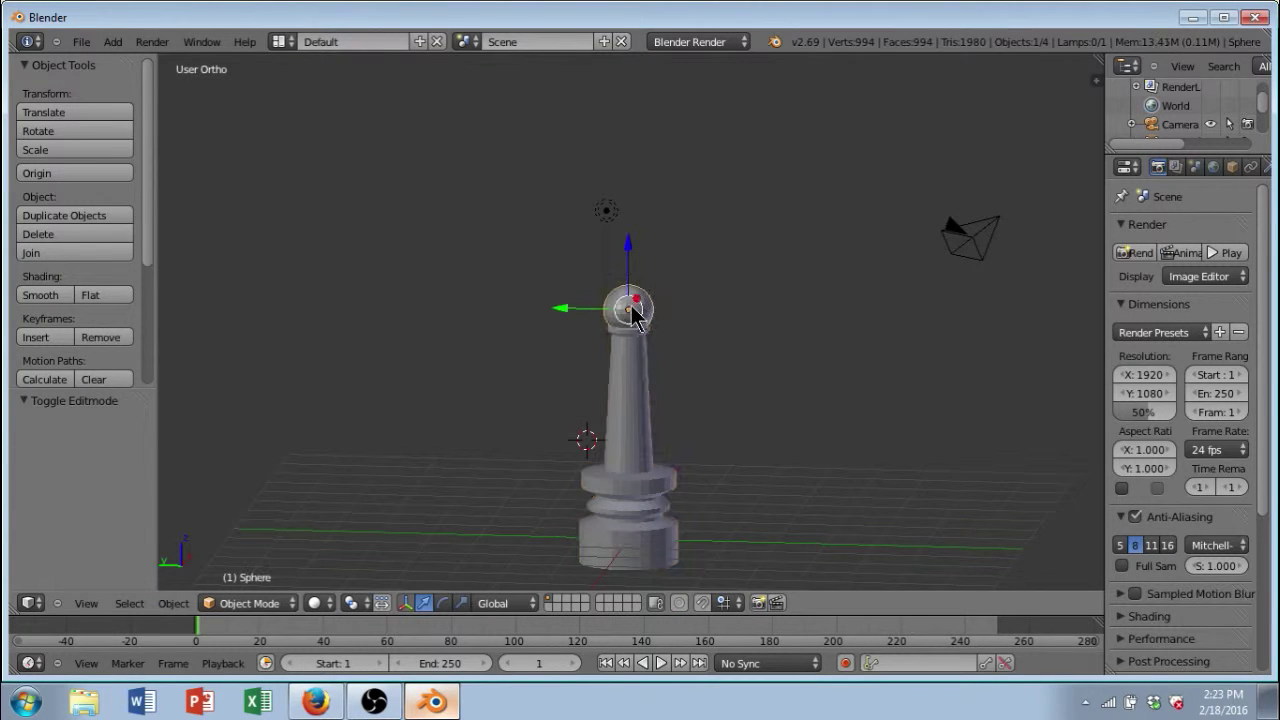
drag(628, 250, 628, 252)
scroll(689, 434, up, 4)
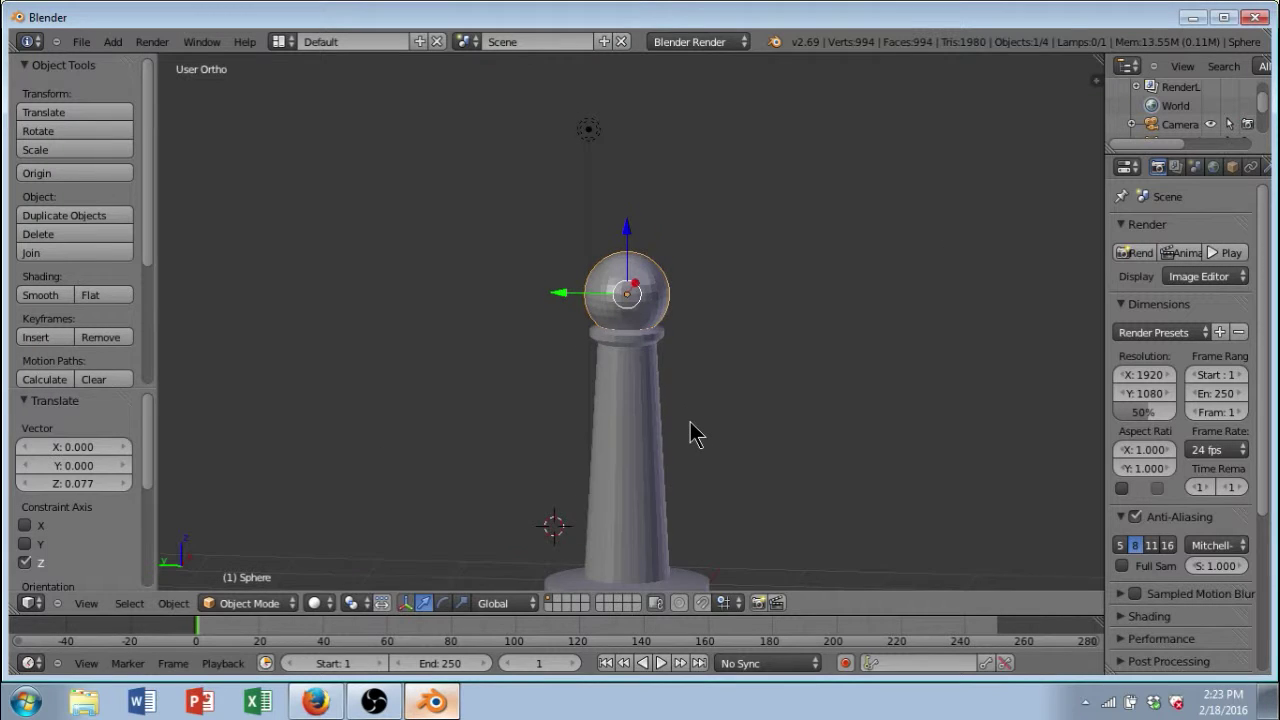